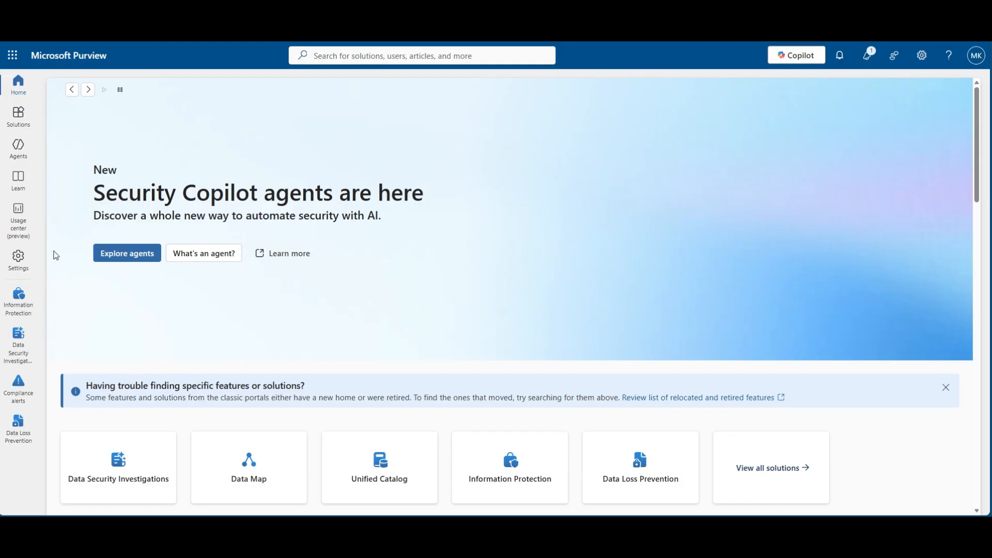
Step: Open the device onboarding page in the Microsoft Purview settings
{"action": "left_click", "coordinate": [19, 268]}
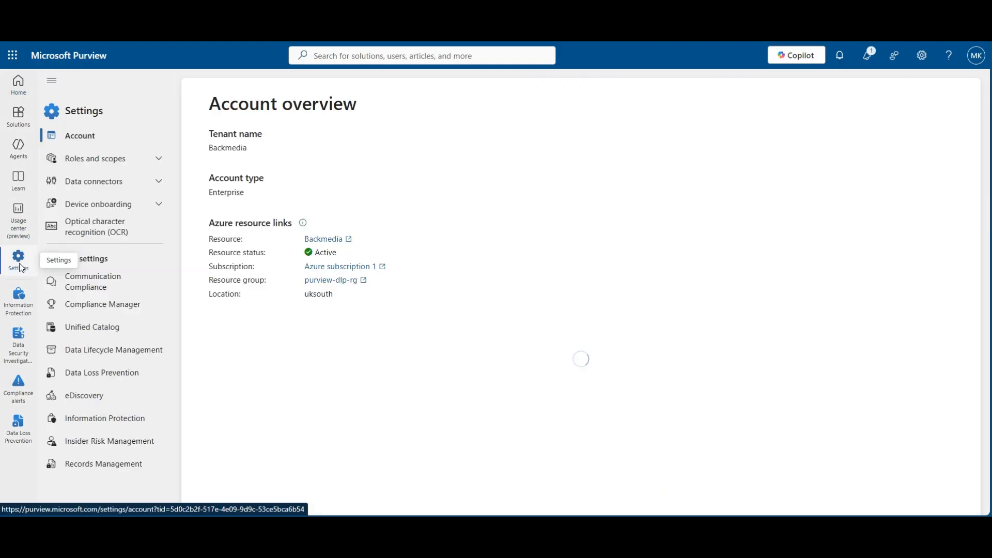
{"action": "left_click", "coordinate": [130, 214]}
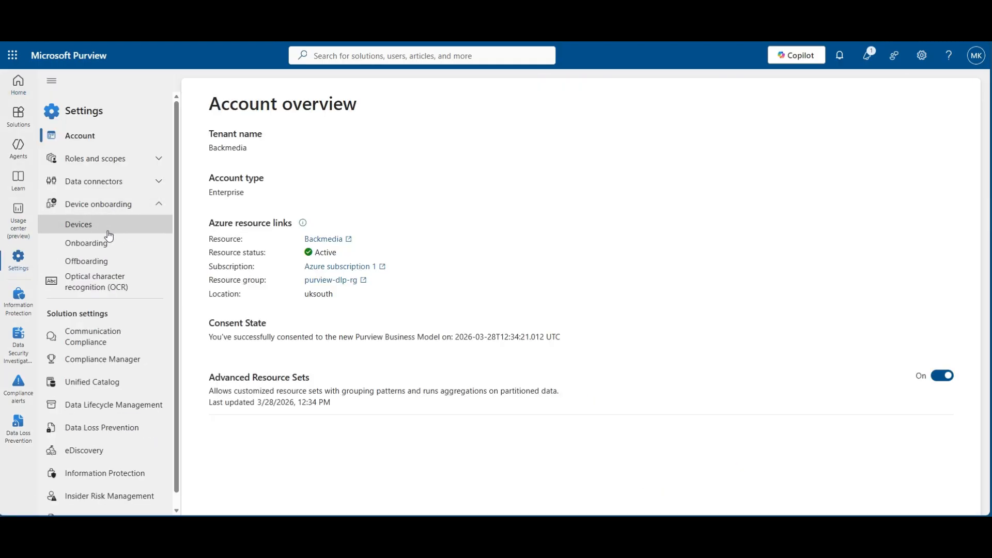
{"action": "left_click", "coordinate": [111, 248]}
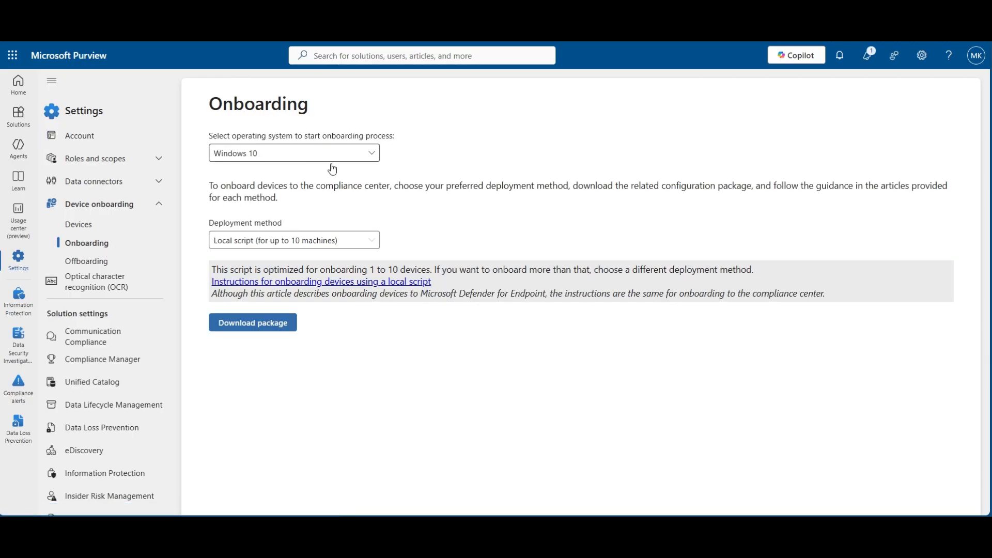
Step: Set the deployment method to Mobile Device Management / Microsoft Intune and download and save the Windows 10 onboarding package
{"action": "left_click", "coordinate": [294, 242]}
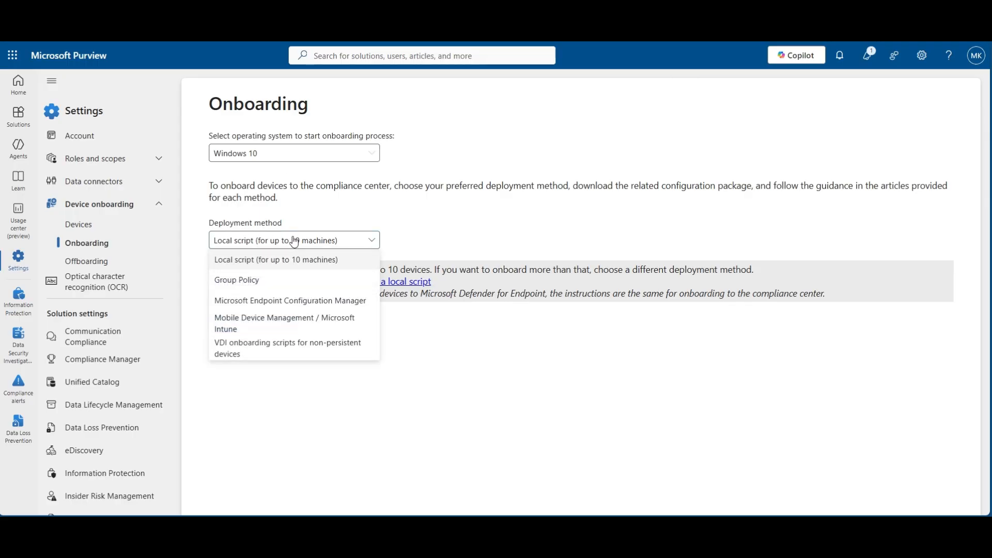
{"action": "left_click", "coordinate": [325, 330]}
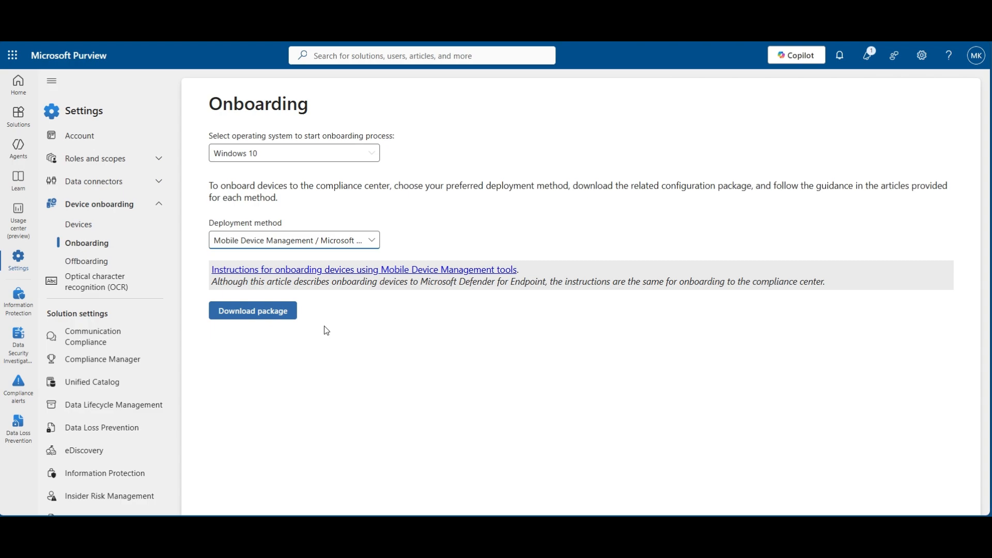
{"action": "left_click", "coordinate": [295, 312]}
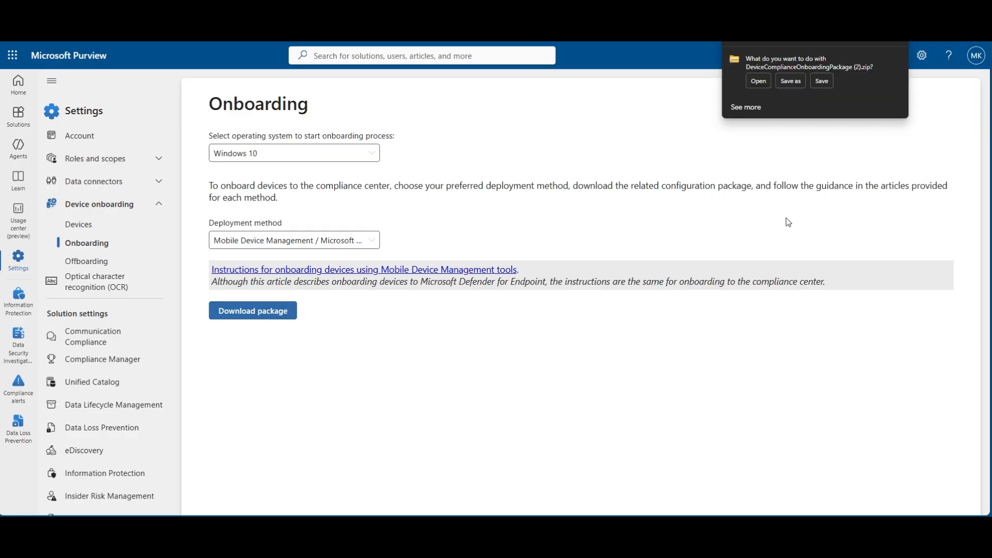
{"action": "left_click", "coordinate": [821, 81]}
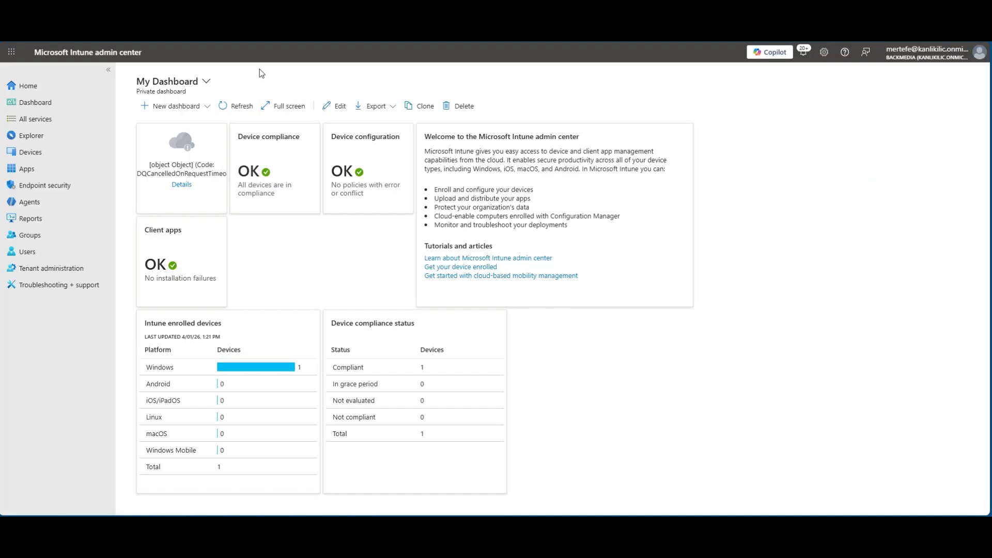
Step: Switch to the Microsoft Intune admin center and show the device configuration policies
{"action": "left_click", "coordinate": [52, 154]}
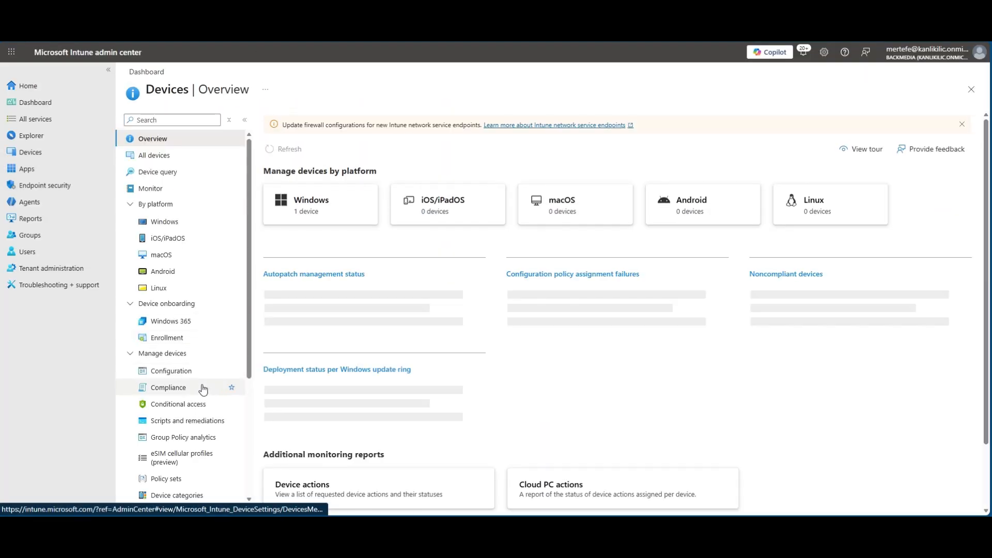
{"action": "left_click", "coordinate": [188, 373]}
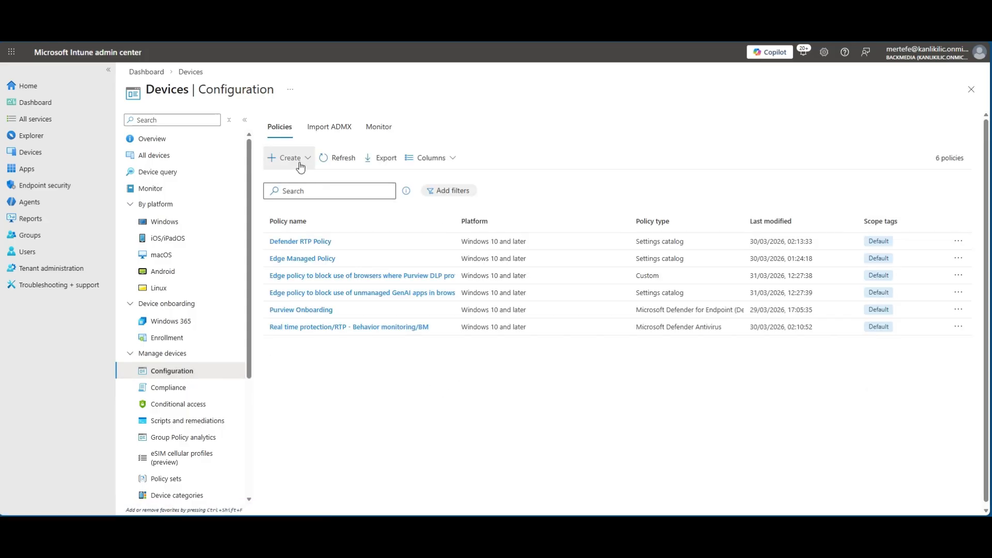
Step: Start a new policy for Windows 10 and later from the Microsoft Defender for Endpoint (Desktop devices running Windows 10 or later) template
{"action": "left_click", "coordinate": [298, 161]}
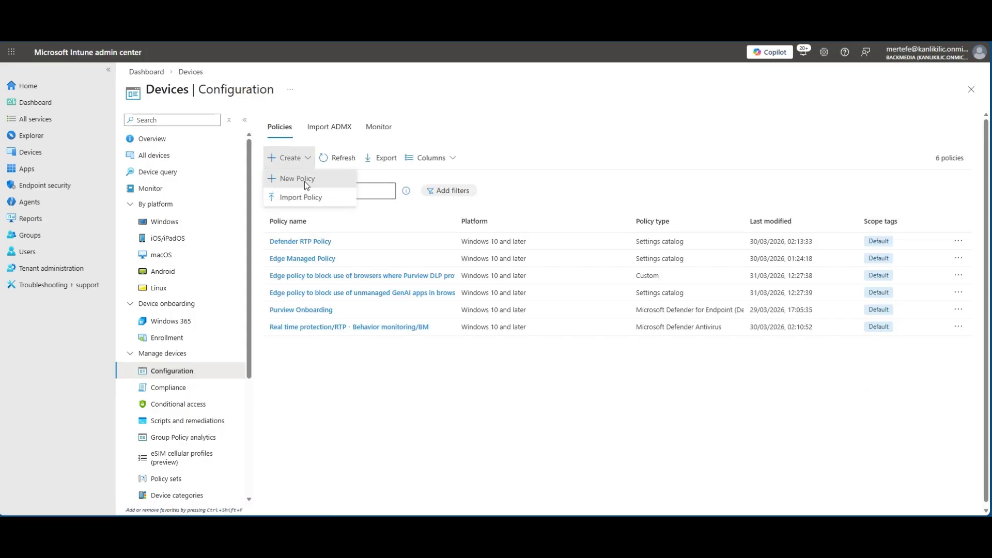
{"action": "left_click", "coordinate": [298, 179]}
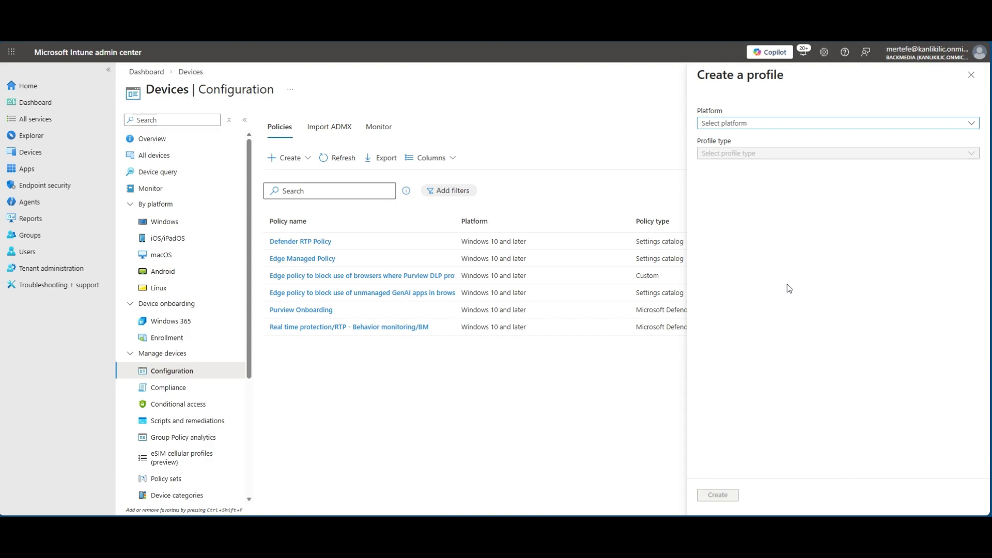
{"action": "left_click", "coordinate": [737, 124]}
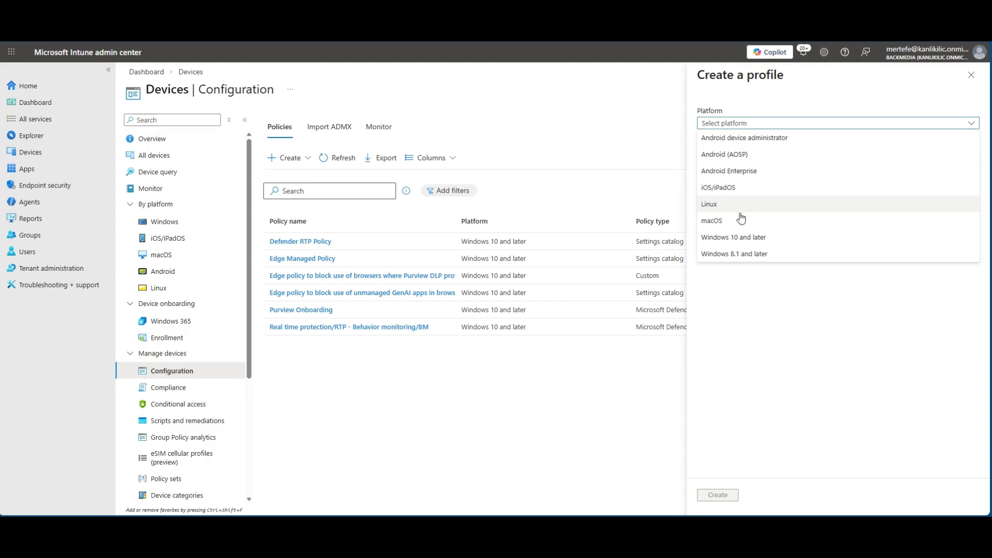
{"action": "left_click", "coordinate": [744, 237]}
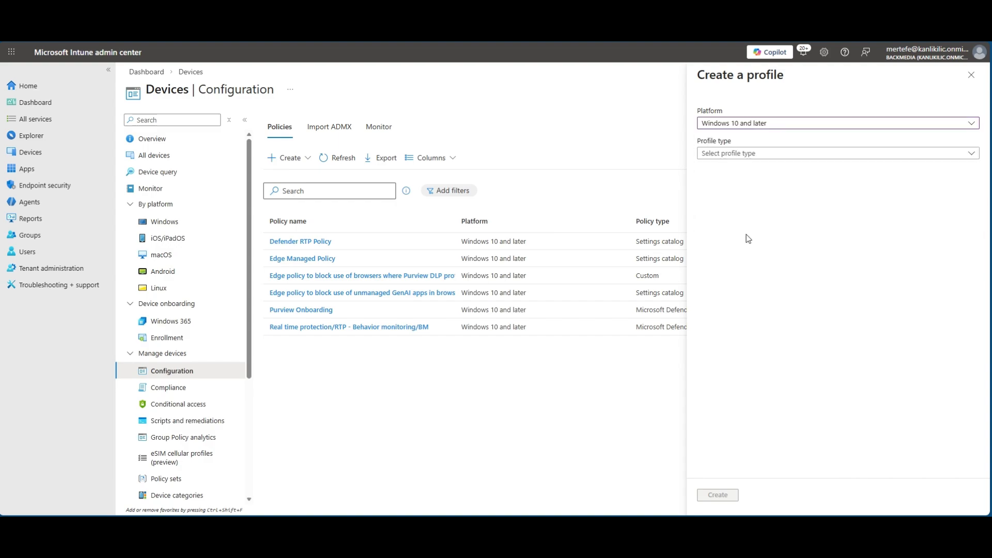
{"action": "left_click", "coordinate": [739, 155]}
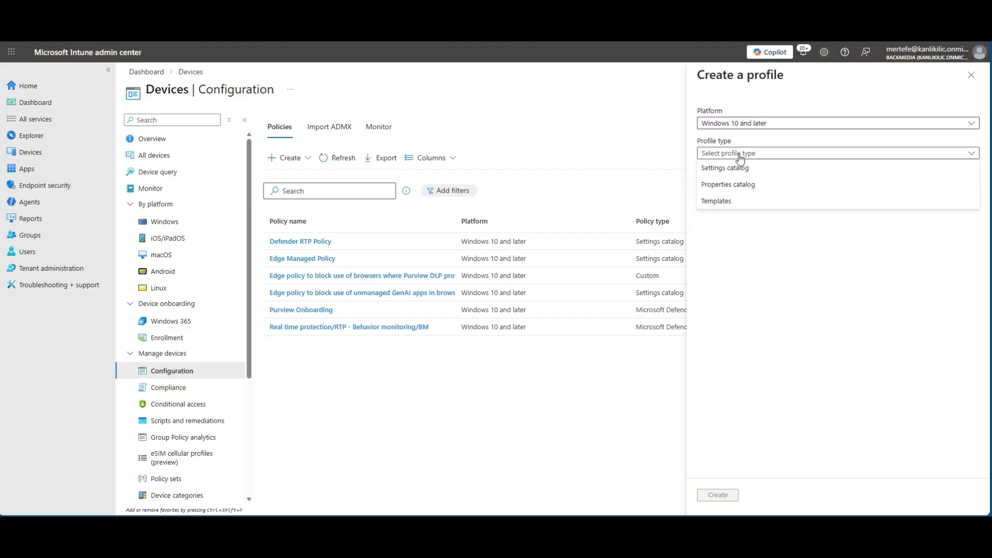
{"action": "left_click", "coordinate": [734, 206]}
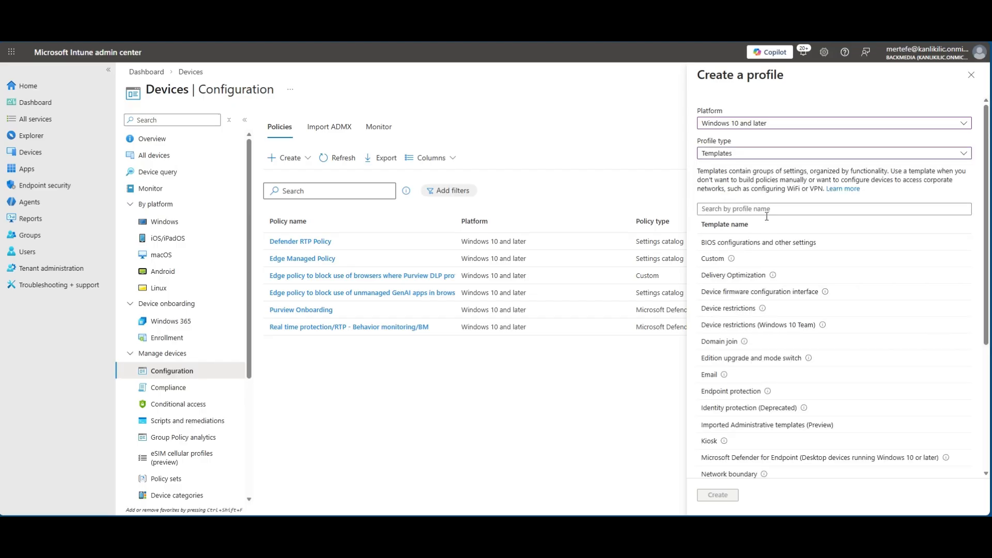
{"action": "left_click", "coordinate": [818, 459]}
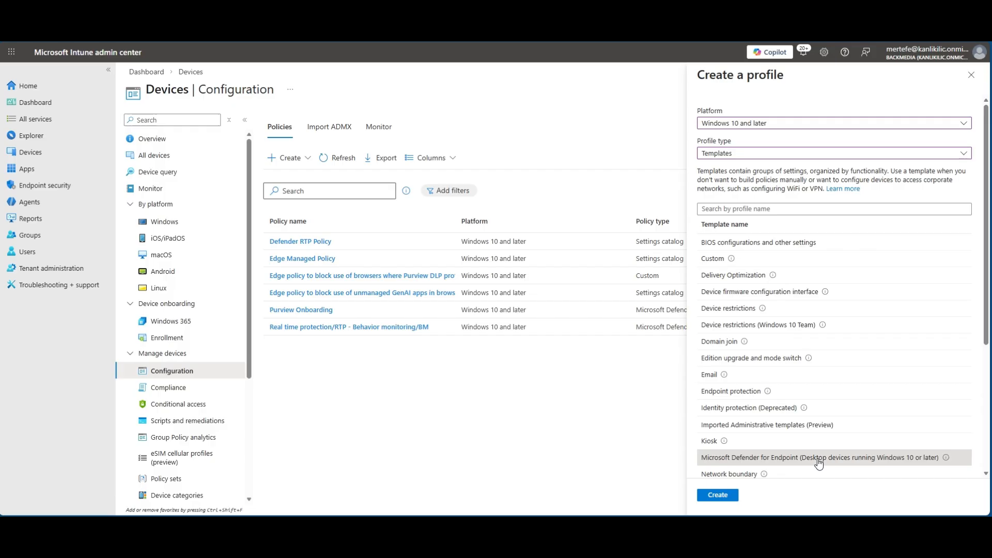
{"action": "left_click", "coordinate": [717, 495]}
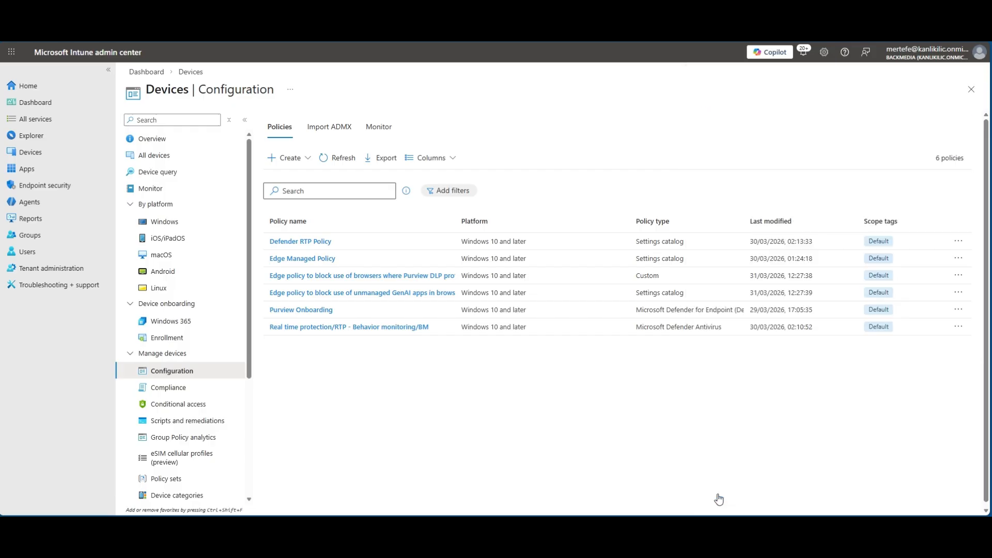
Step: Name the Defender for Endpoint profile "Purview Onboarding" and continue to its configuration settings
{"action": "left_click", "coordinate": [266, 150]}
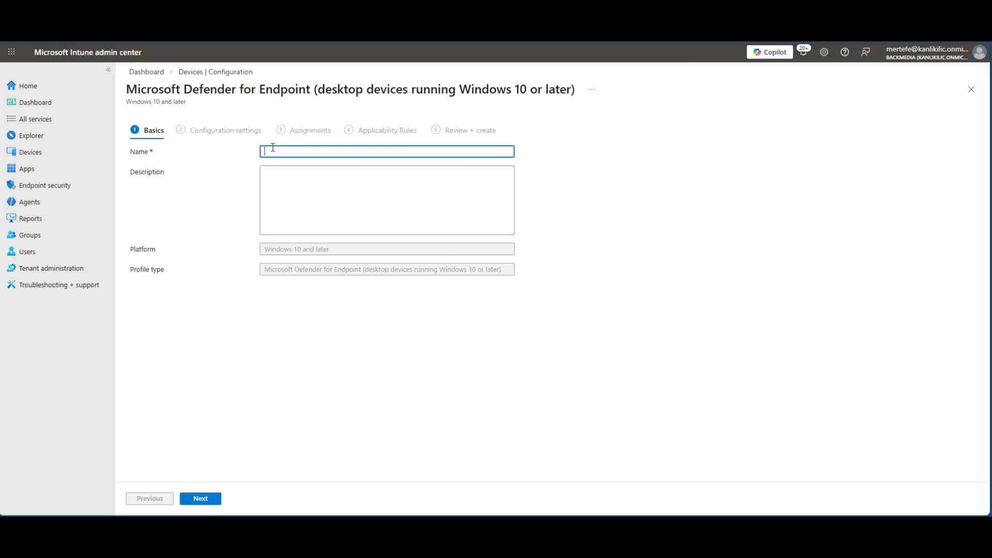
{"action": "type", "text": "Purview Onboarding"}
{"action": "left_click", "coordinate": [214, 500]}
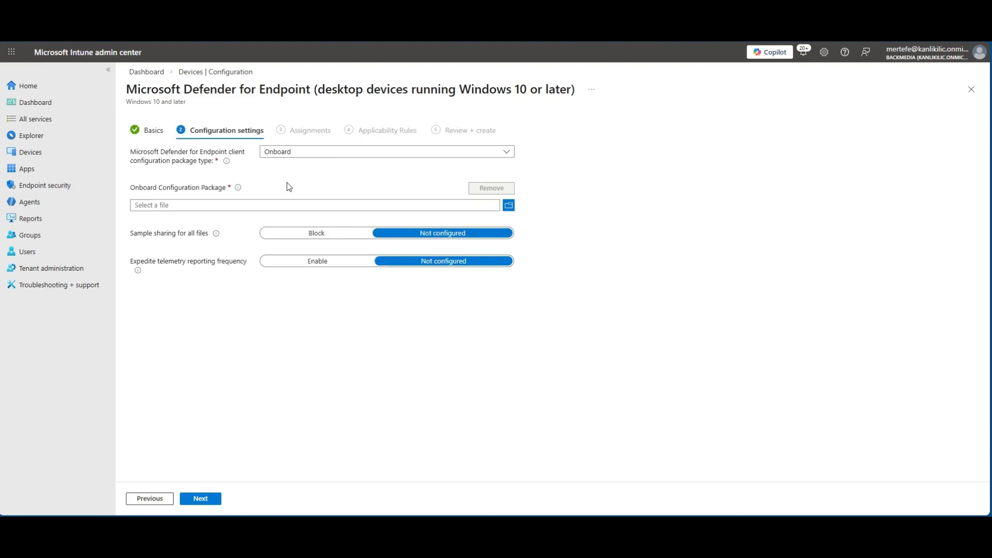
Step: Keep the package type as Onboard, upload DeviceCompliance.onboarding as the configuration package, and continue to the assignments
{"action": "left_click", "coordinate": [263, 155]}
{"action": "left_click", "coordinate": [289, 162]}
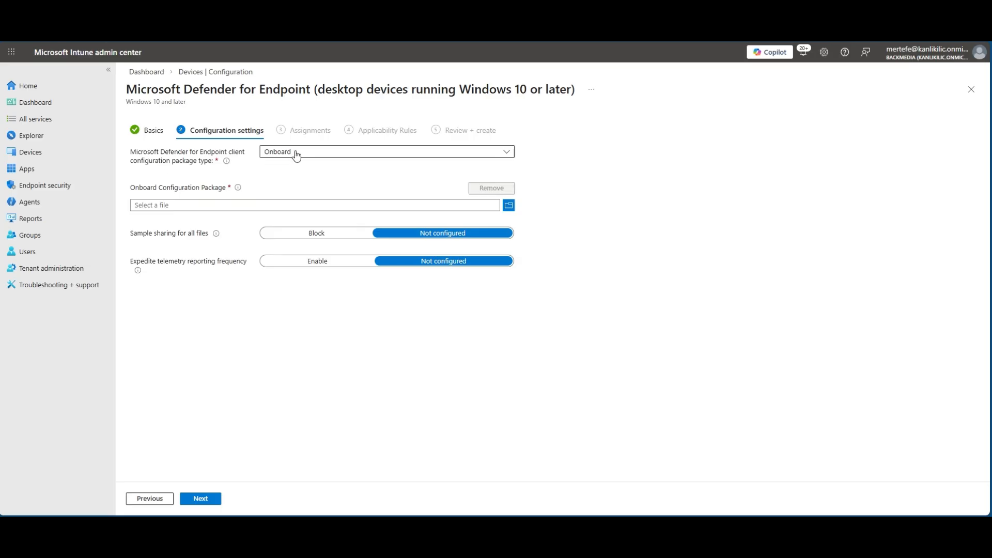
{"action": "left_click", "coordinate": [510, 206]}
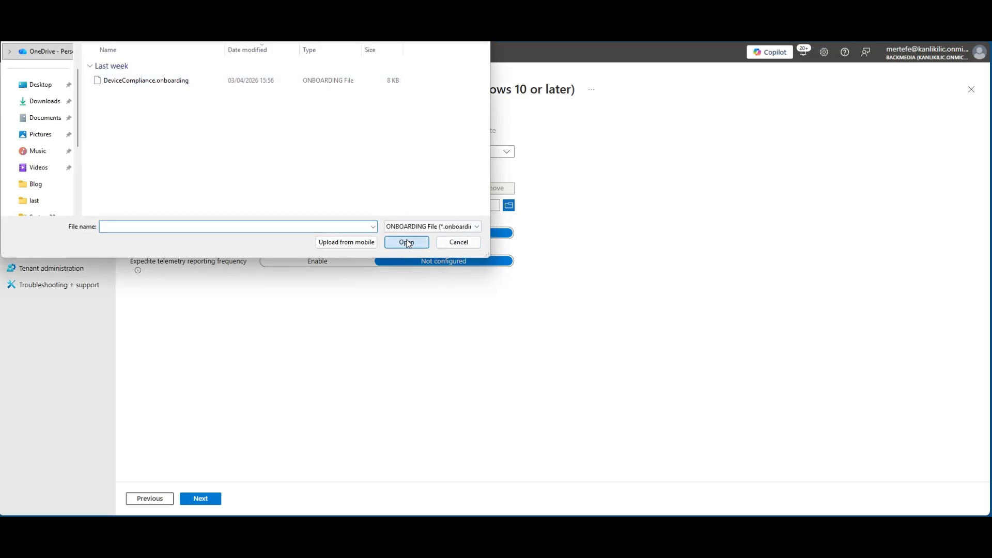
{"action": "left_click", "coordinate": [312, 81]}
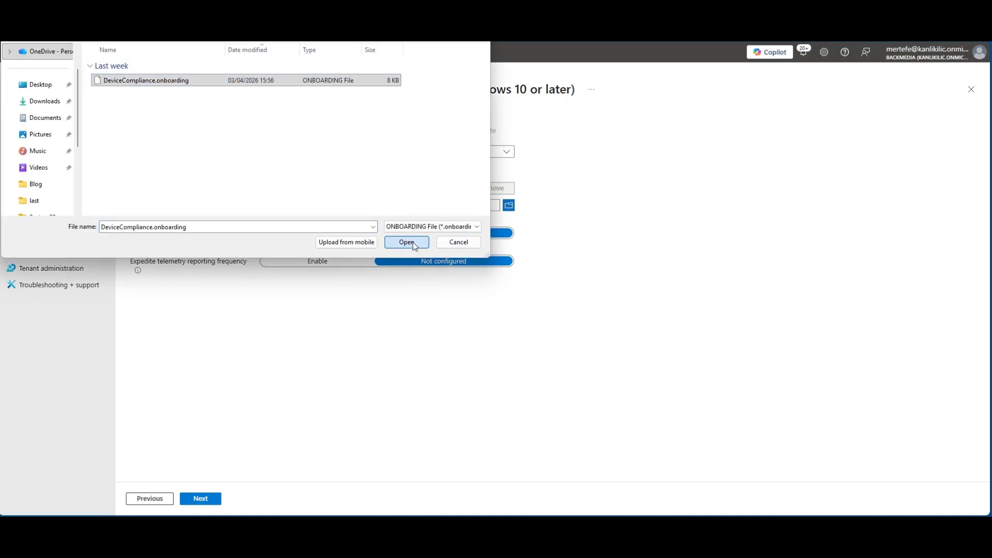
{"action": "left_click", "coordinate": [411, 242]}
{"action": "left_click", "coordinate": [200, 497]}
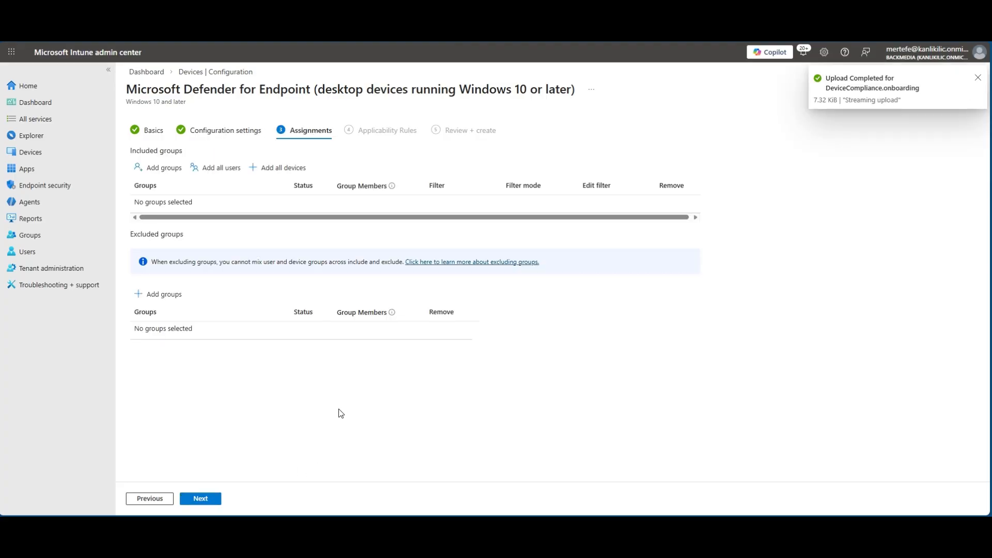
Step: Assign the onboarding profile to all devices and discard it at the review stage without creating it
{"action": "left_click", "coordinate": [288, 168]}
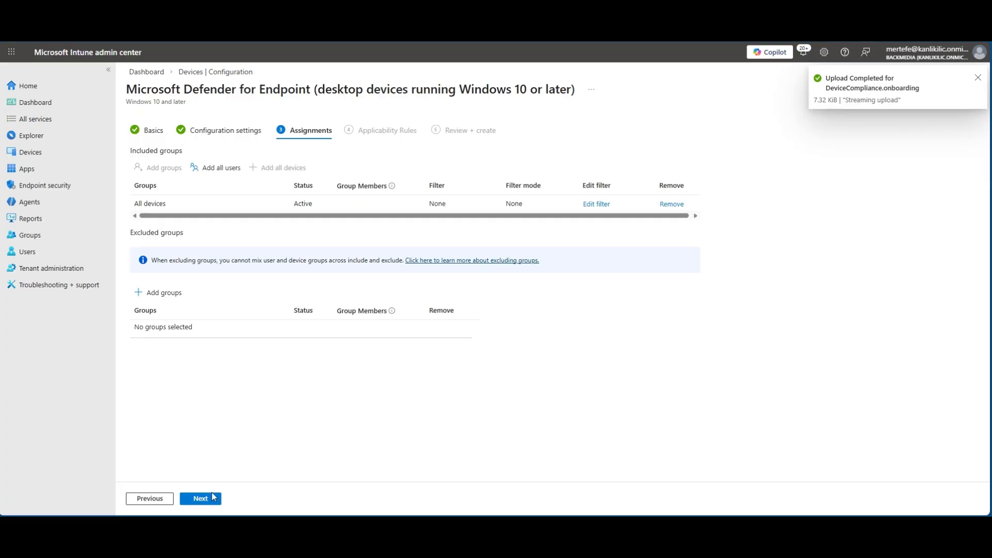
{"action": "left_click", "coordinate": [212, 499]}
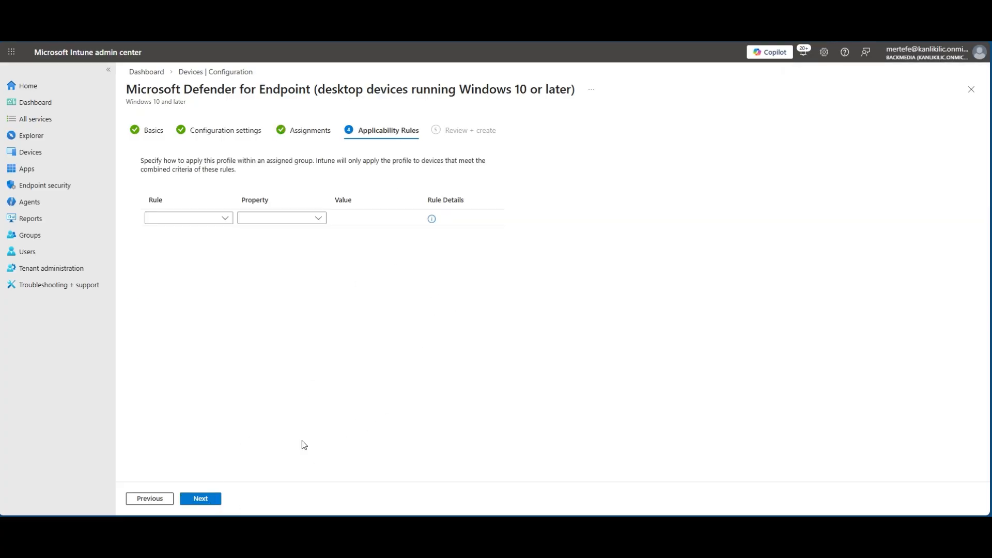
{"action": "left_click", "coordinate": [213, 499]}
{"action": "scroll", "coordinate": [377, 237], "scroll_direction": "down", "scroll_amount": 3}
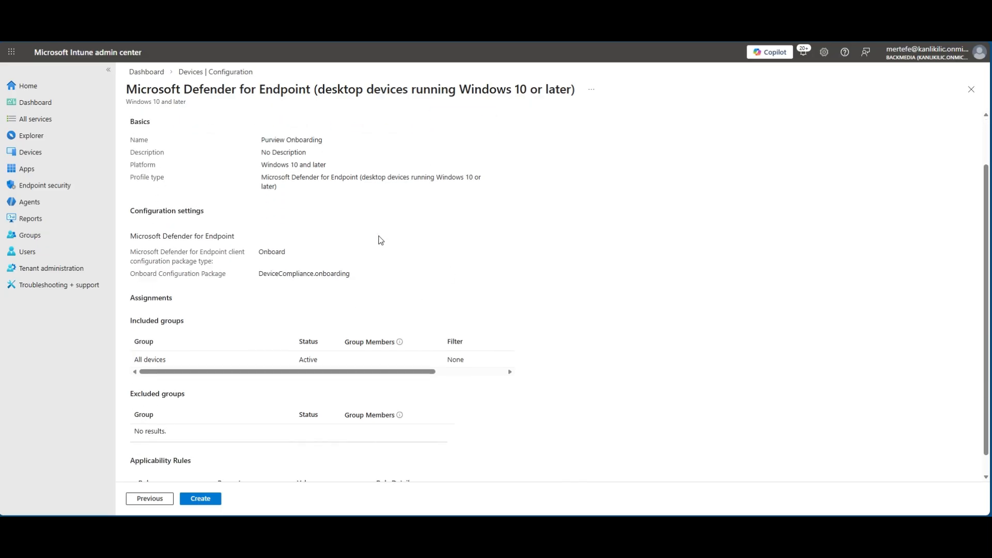
{"action": "left_click", "coordinate": [971, 89]}
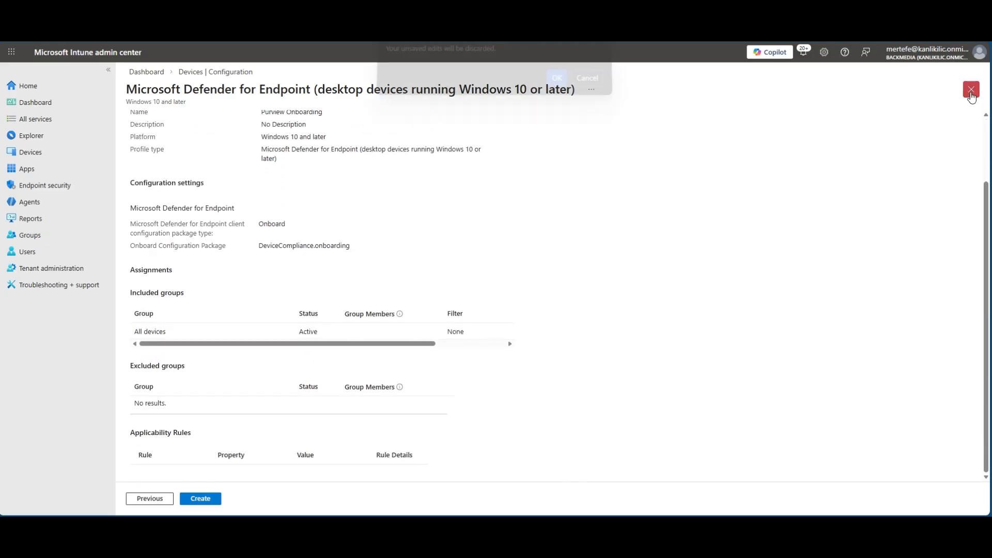
{"action": "left_click", "coordinate": [557, 85]}
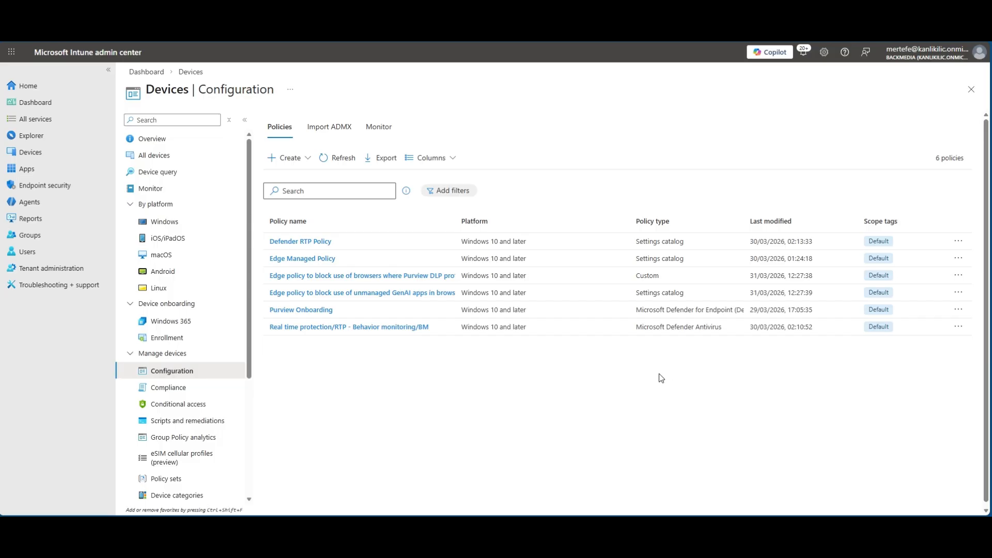
Step: Start a new configuration policy for Windows 10 and later with the Settings catalog profile type
{"action": "left_click", "coordinate": [289, 158]}
{"action": "left_click", "coordinate": [302, 182]}
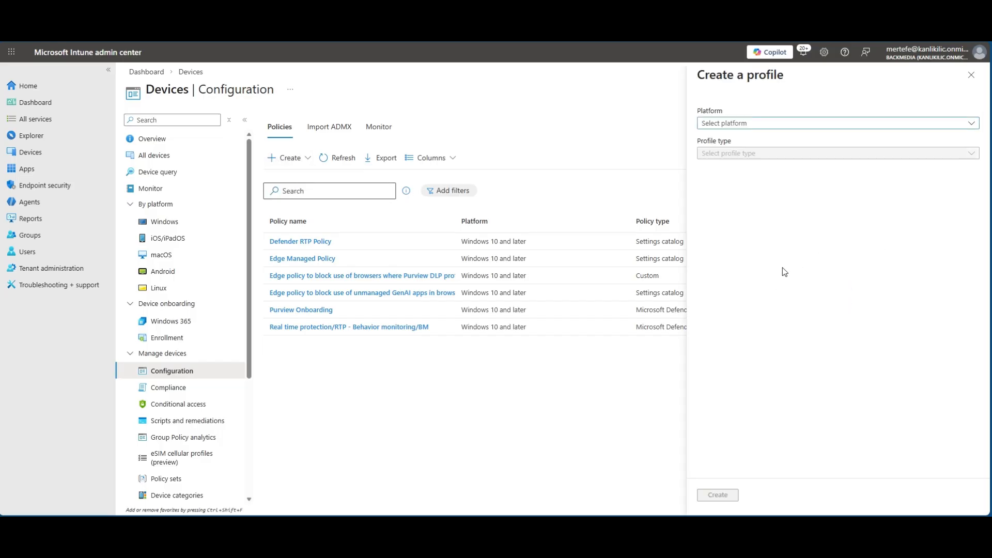
{"action": "left_click", "coordinate": [775, 123]}
{"action": "left_click", "coordinate": [763, 243]}
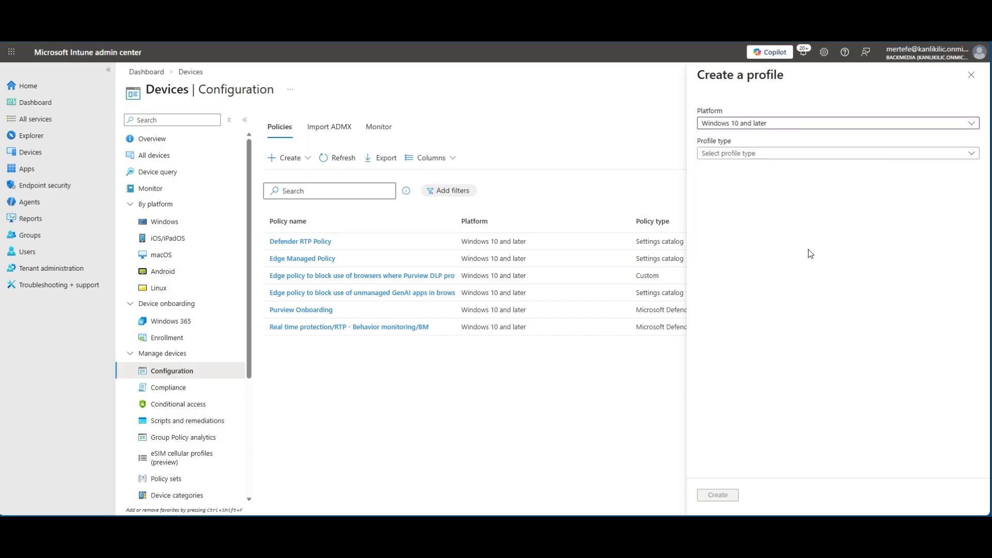
{"action": "left_click", "coordinate": [715, 153]}
{"action": "left_click", "coordinate": [747, 168]}
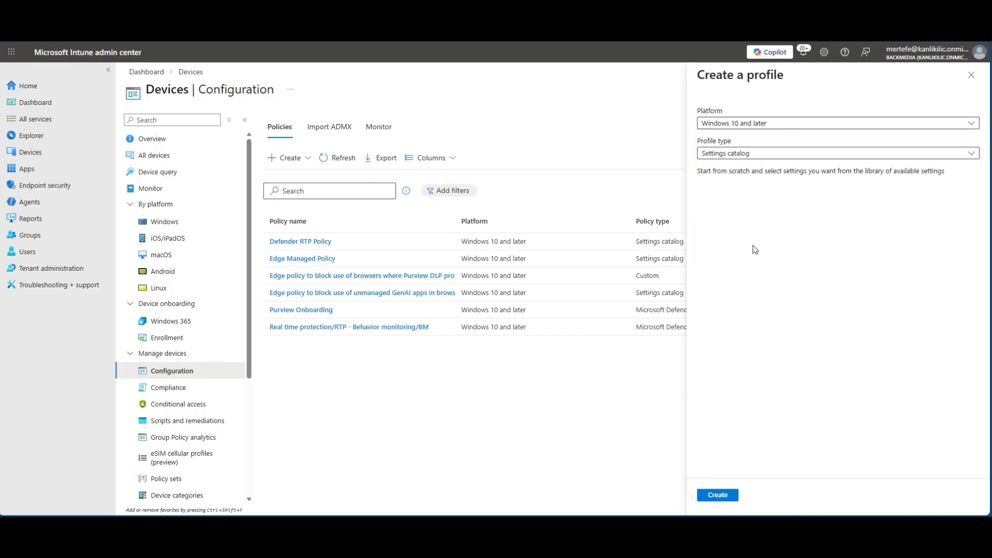
{"action": "left_click", "coordinate": [718, 495]}
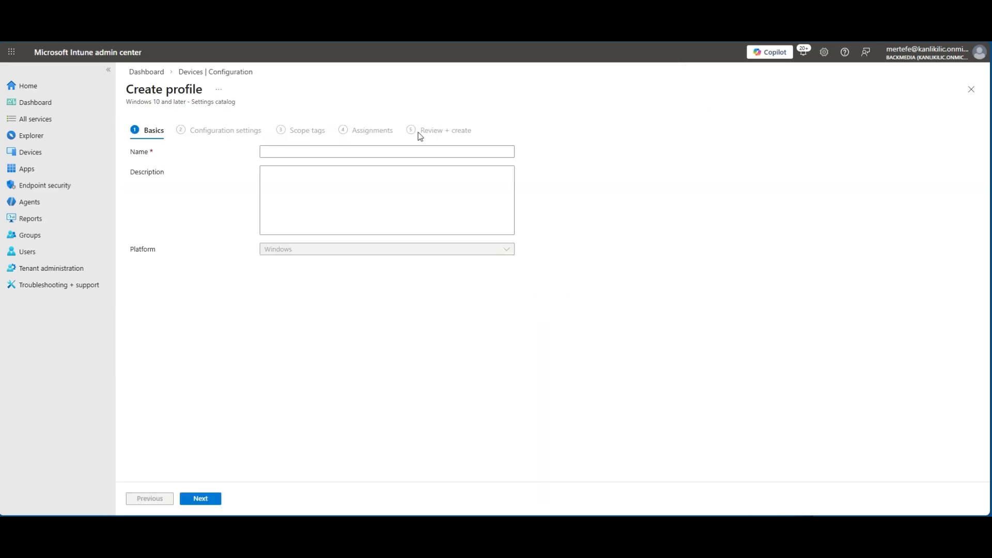
Step: Name the profile "Edge Browser Setting" and open the settings picker in its configuration settings
{"action": "left_click", "coordinate": [281, 154]}
{"action": "type", "text": "Ed"}
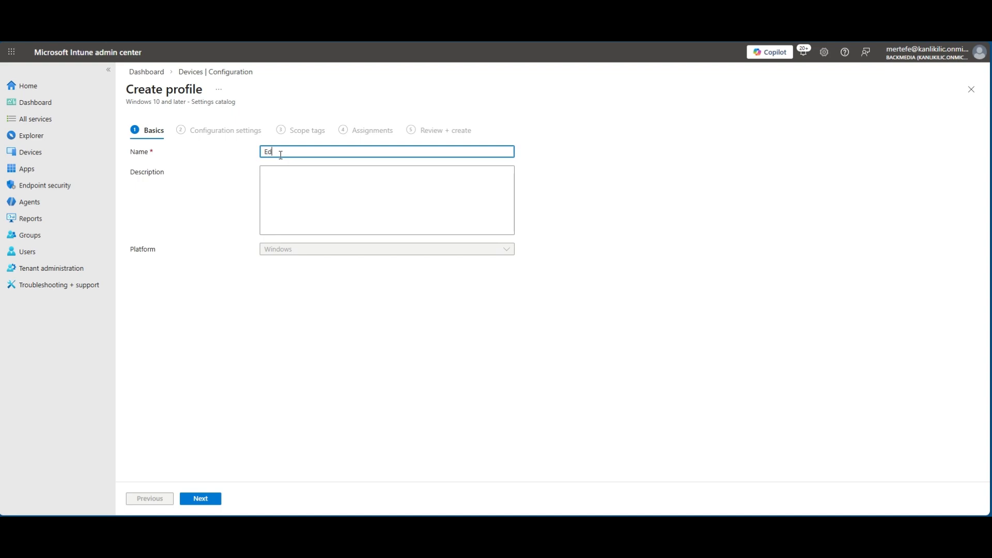
{"action": "type", "text": "ge Browser Setting"}
{"action": "left_click", "coordinate": [201, 499]}
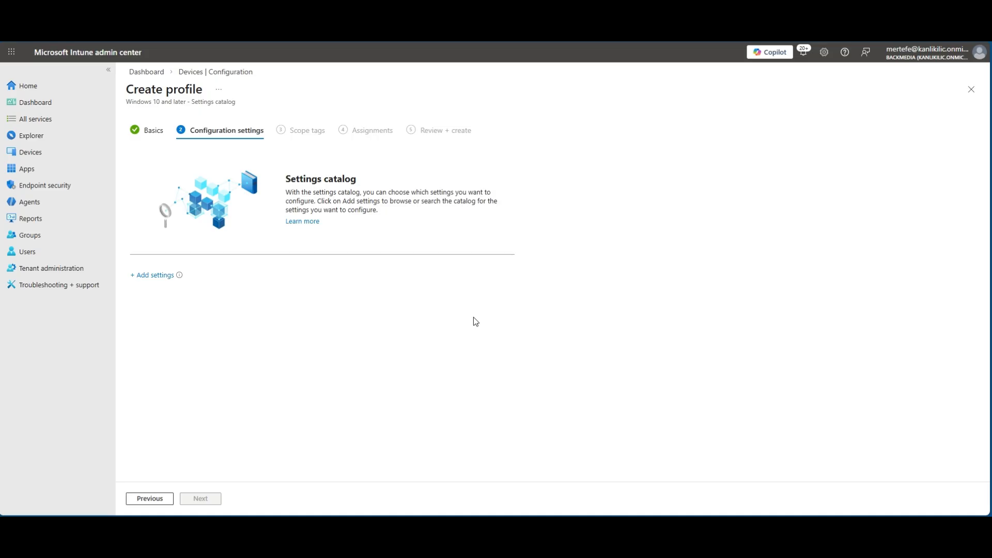
{"action": "left_click", "coordinate": [154, 275]}
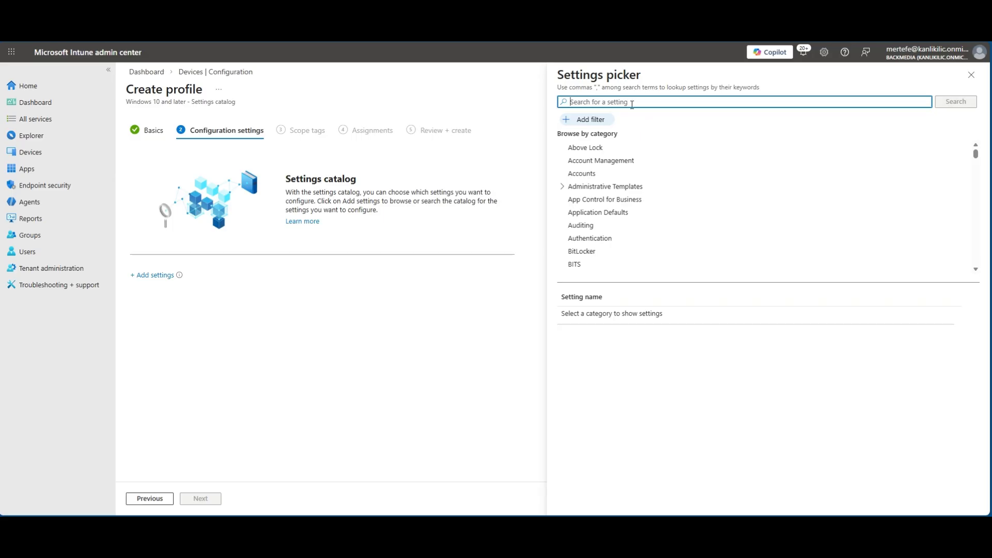
Step: Search the settings picker for "Browsersignin" and add the device-level Browser sign-in settings from the Microsoft Edge category
{"action": "type", "text": "Bonw"}
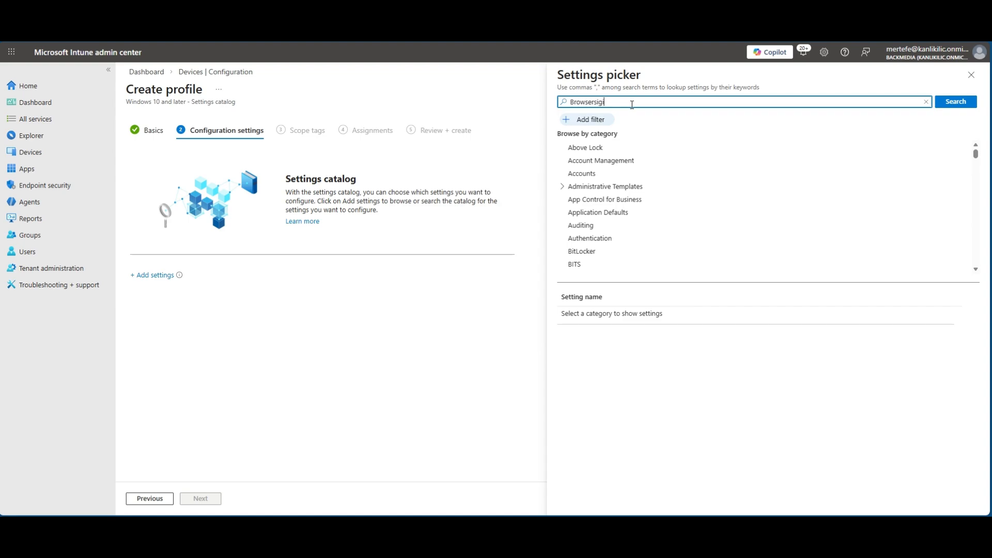
{"action": "key", "text": "Return"}
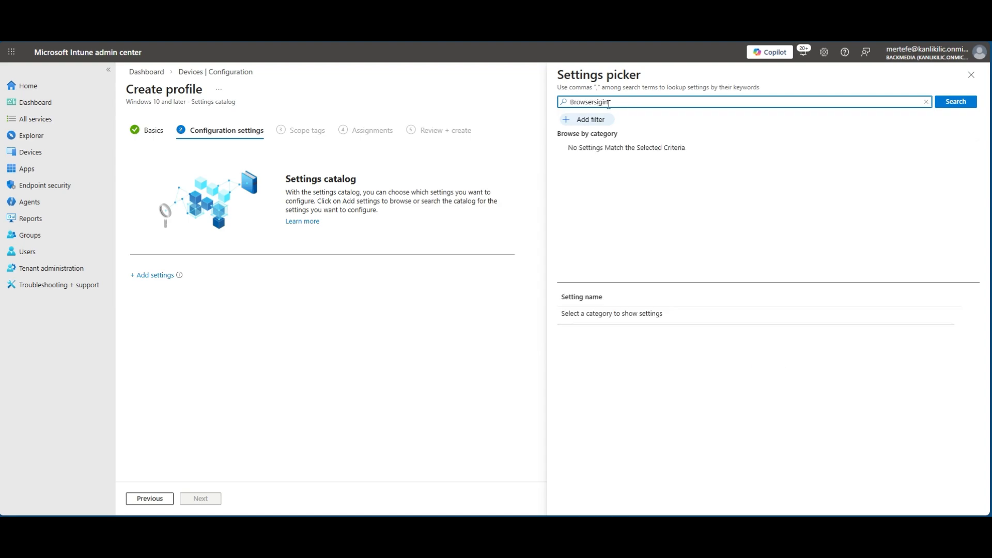
{"action": "type", "text": "n"}
{"action": "key", "text": "Return"}
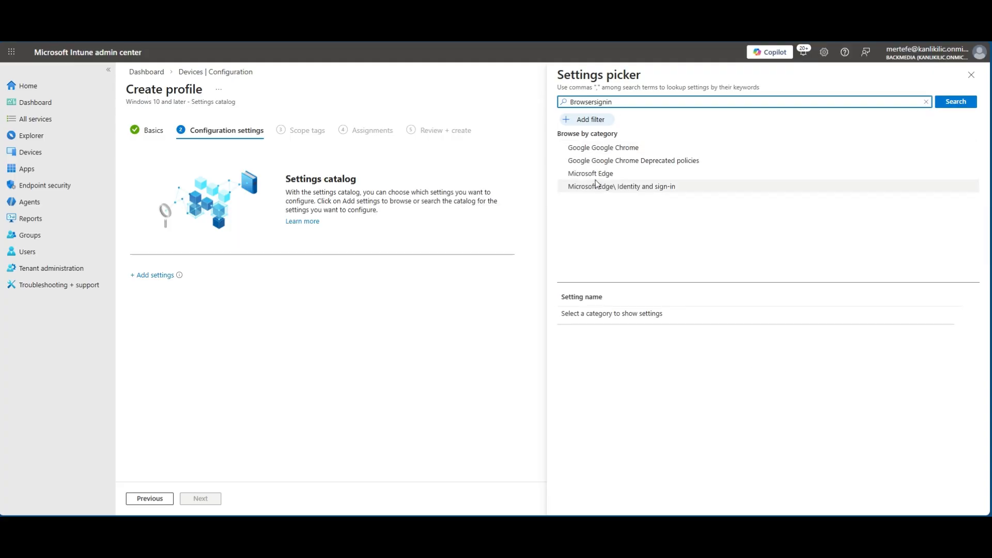
{"action": "left_click", "coordinate": [599, 174]}
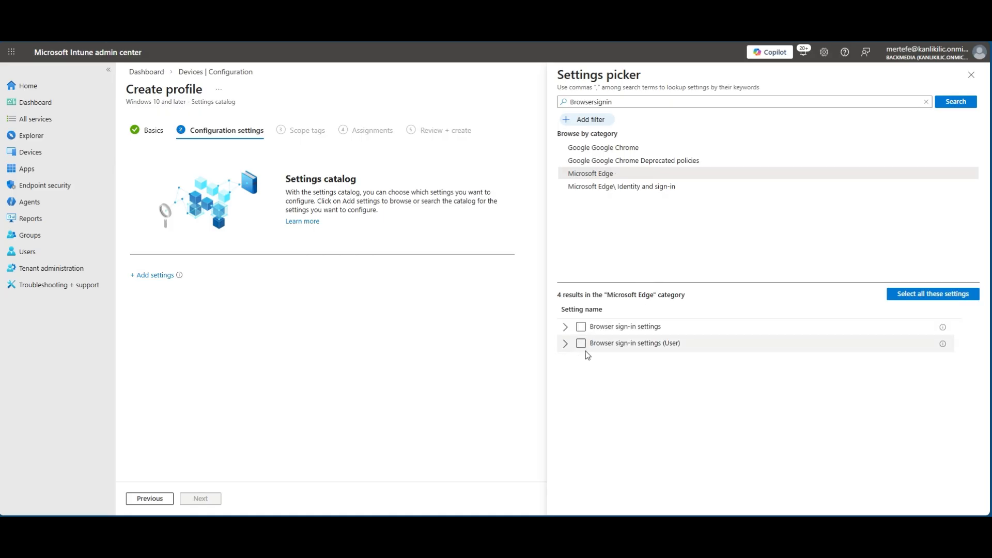
{"action": "left_click", "coordinate": [580, 326]}
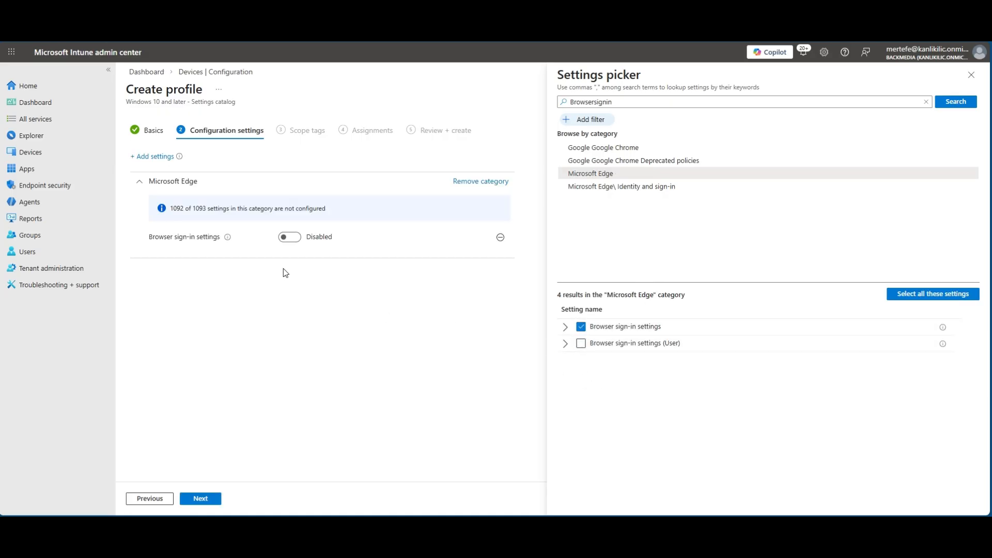
Step: Enable Browser sign-in settings, set the device option to "Force users to sign-in to use the browser", and continue to the scope tags
{"action": "left_click", "coordinate": [288, 239]}
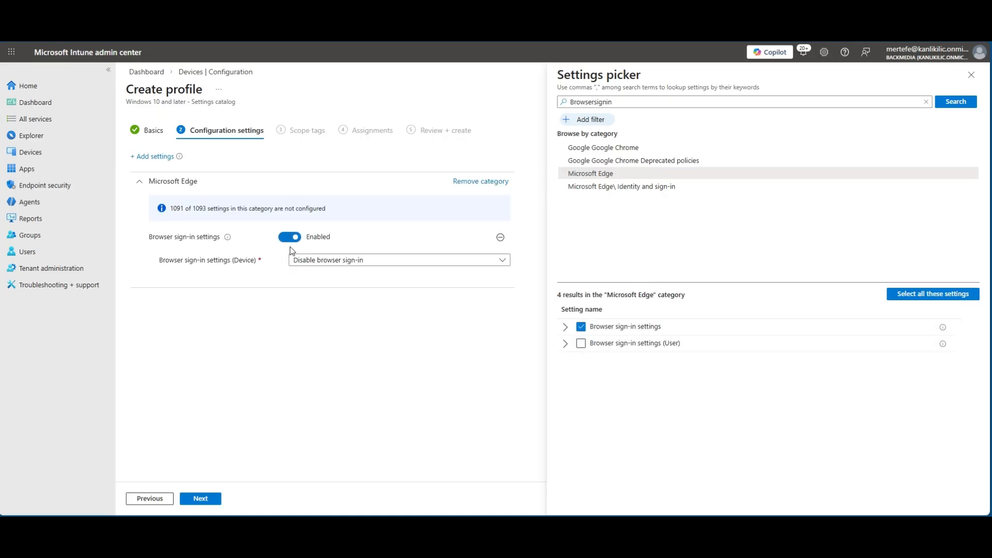
{"action": "left_click", "coordinate": [333, 262]}
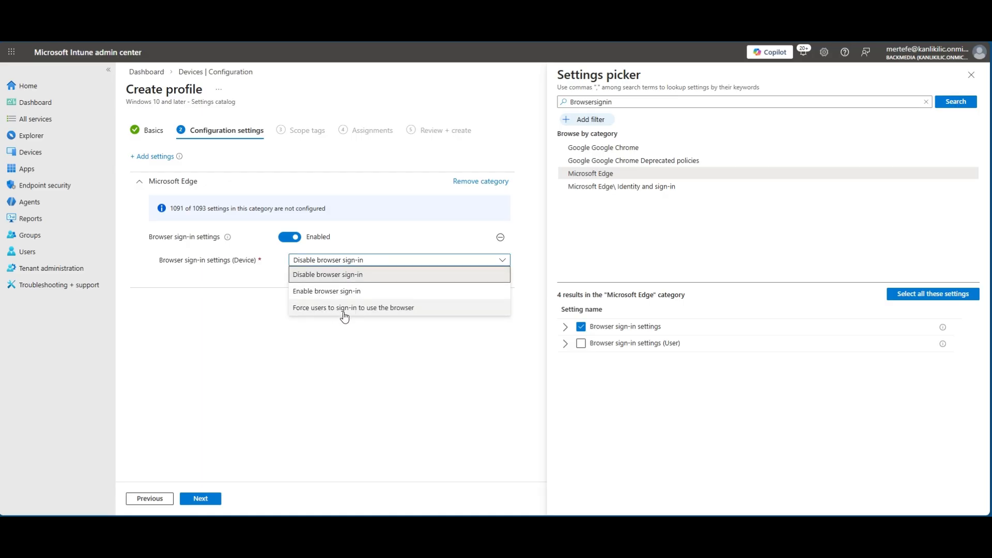
{"action": "left_click", "coordinate": [381, 308]}
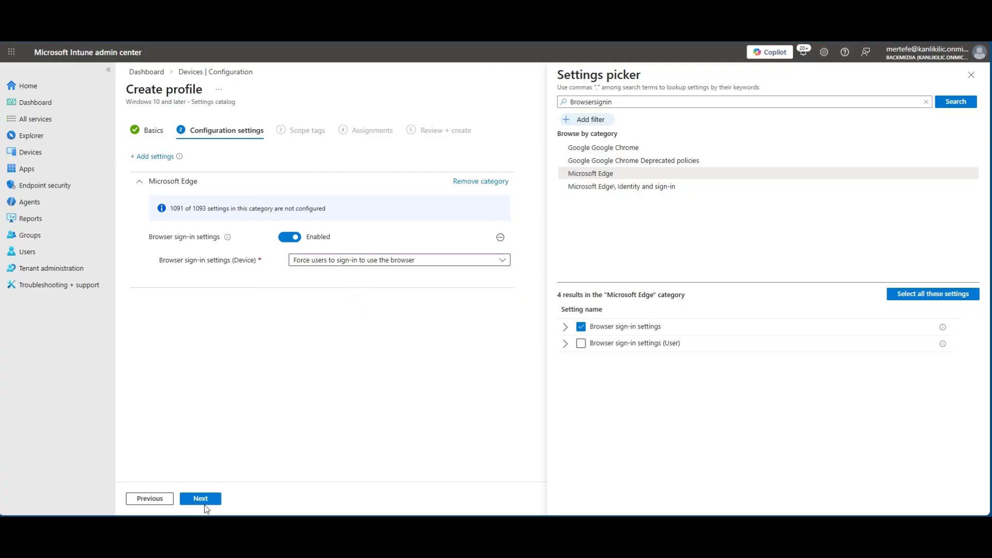
{"action": "left_click", "coordinate": [206, 504]}
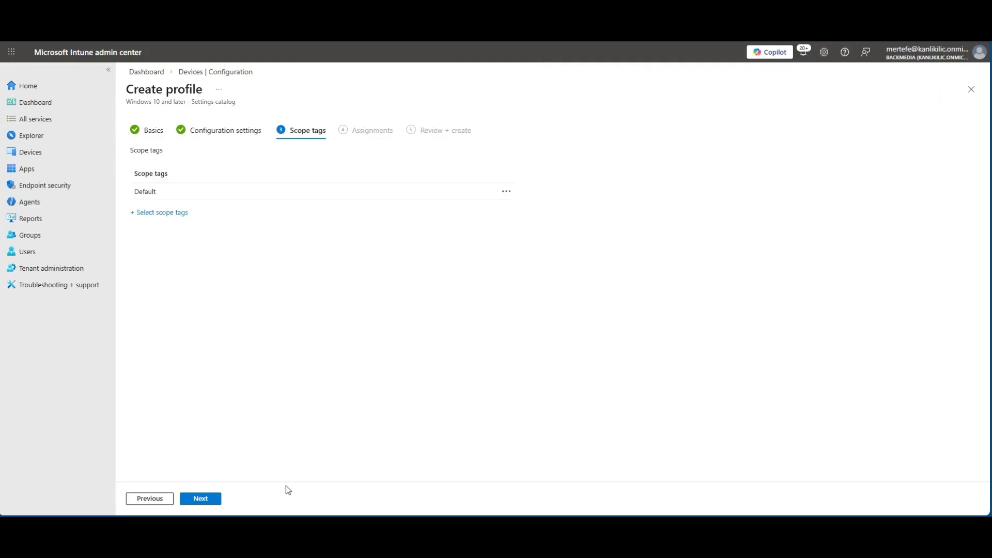
Step: Keep the default scope tag, assign the profile to all devices, review its summary, and close the wizard without creating it
{"action": "left_click", "coordinate": [202, 501]}
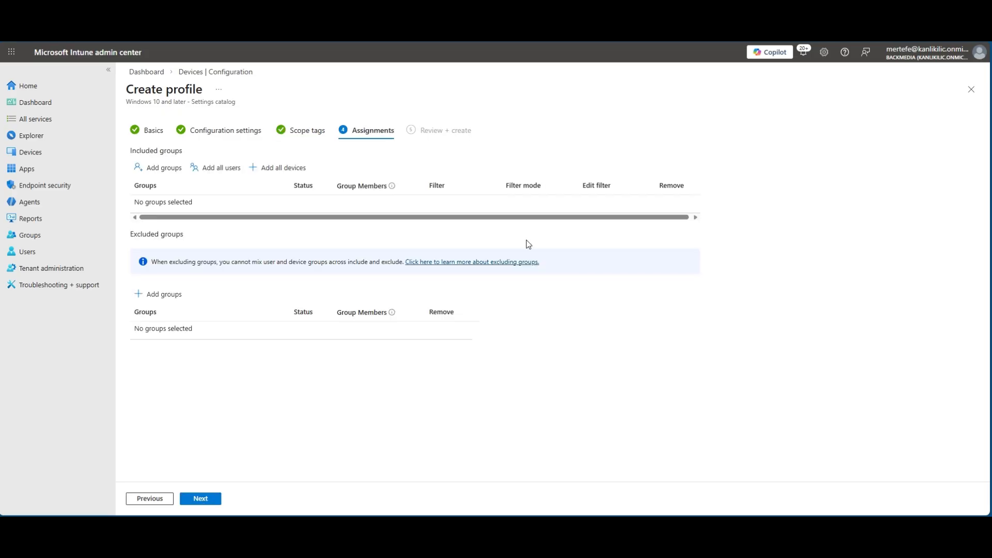
{"action": "left_click", "coordinate": [279, 167]}
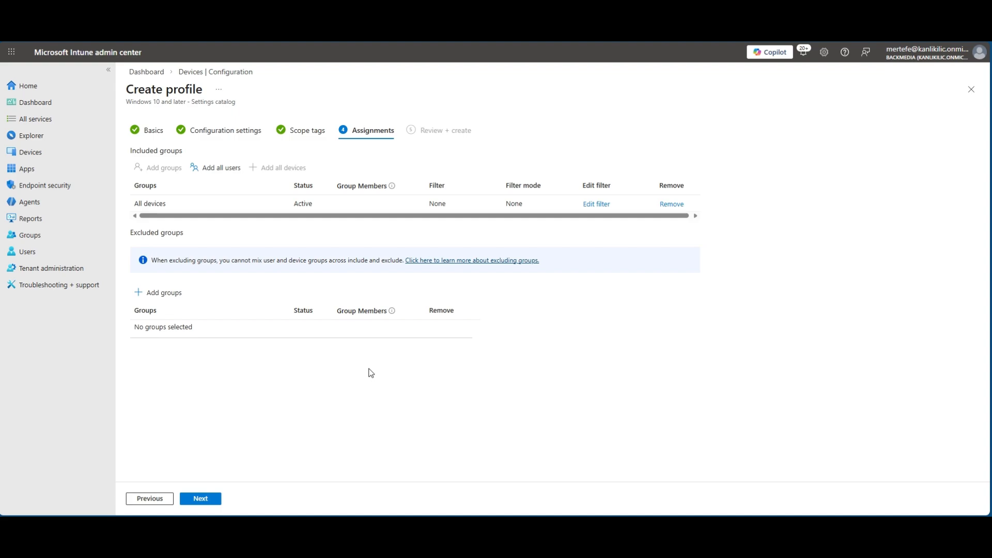
{"action": "left_click", "coordinate": [201, 499]}
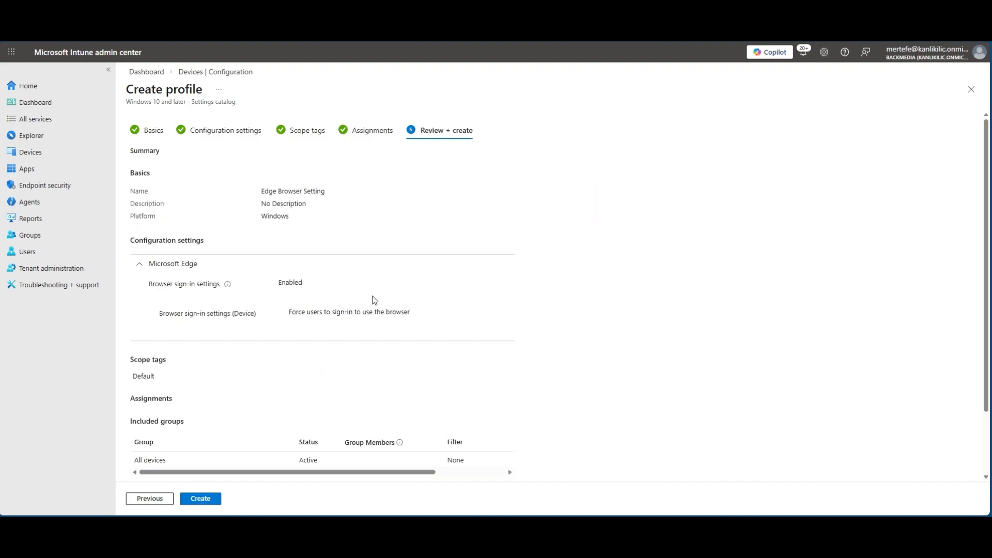
{"action": "scroll", "coordinate": [374, 299], "scroll_direction": "down", "scroll_amount": 2}
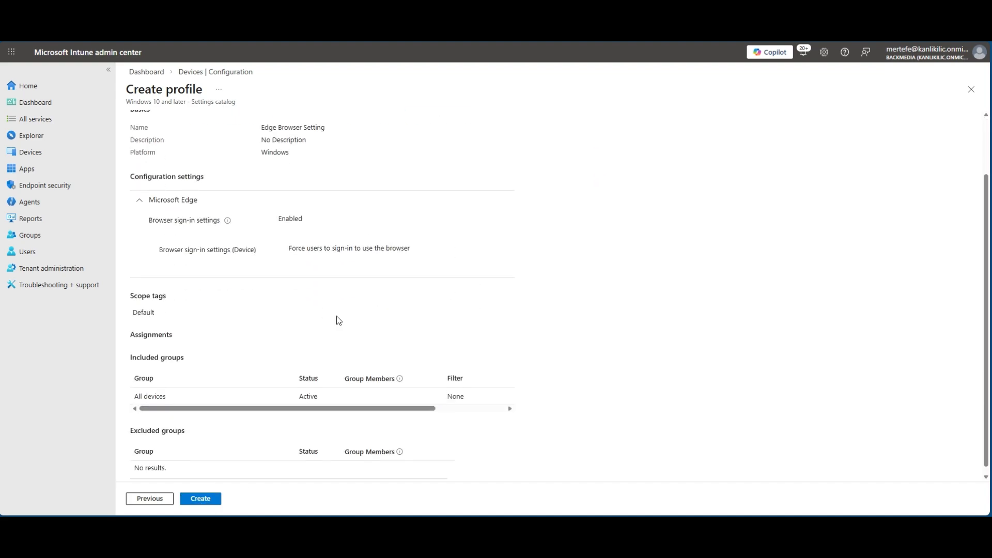
{"action": "left_click", "coordinate": [972, 89]}
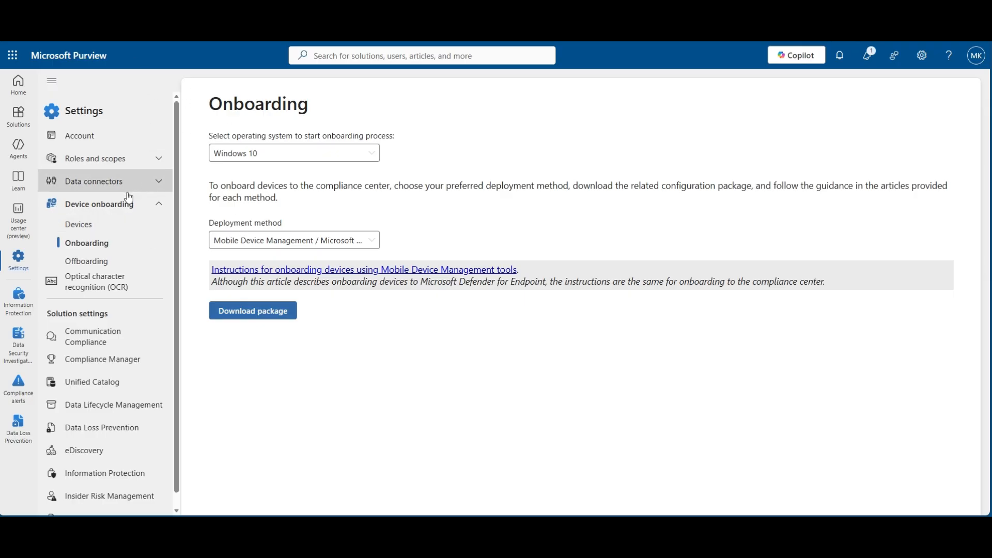
Step: In Microsoft Purview, open the Data Loss Prevention settings and expand Browser and domain restrictions to sensitive data under Endpoint DLP
{"action": "left_click", "coordinate": [104, 431]}
{"action": "scroll", "coordinate": [571, 337], "scroll_direction": "down", "scroll_amount": 5}
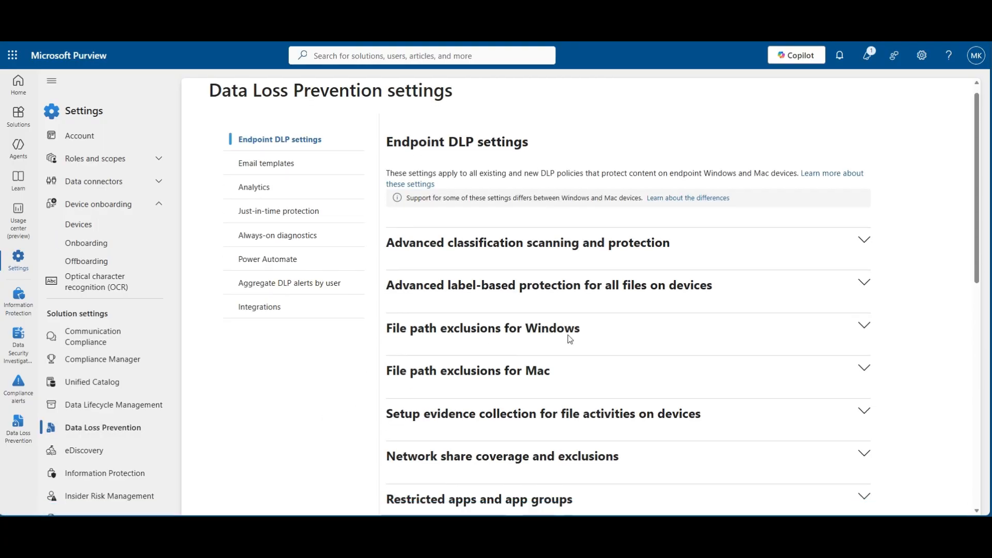
{"action": "scroll", "coordinate": [582, 336], "scroll_direction": "down", "scroll_amount": 1}
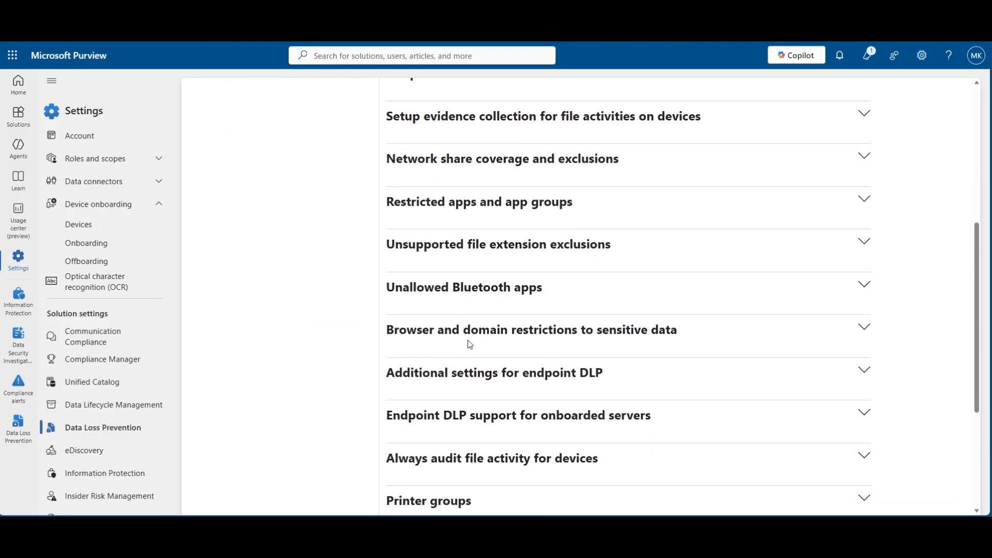
{"action": "left_click", "coordinate": [864, 333]}
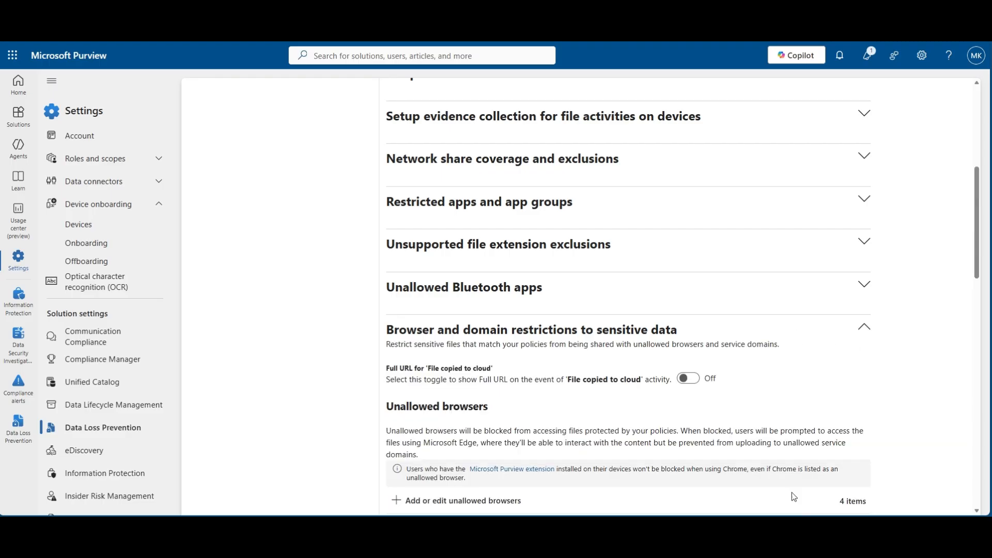
Step: Examine the unallowed browsers and their selection list without saving changes, plus the service domains and sensitive service domain groups
{"action": "scroll", "coordinate": [754, 432], "scroll_direction": "down", "scroll_amount": 3}
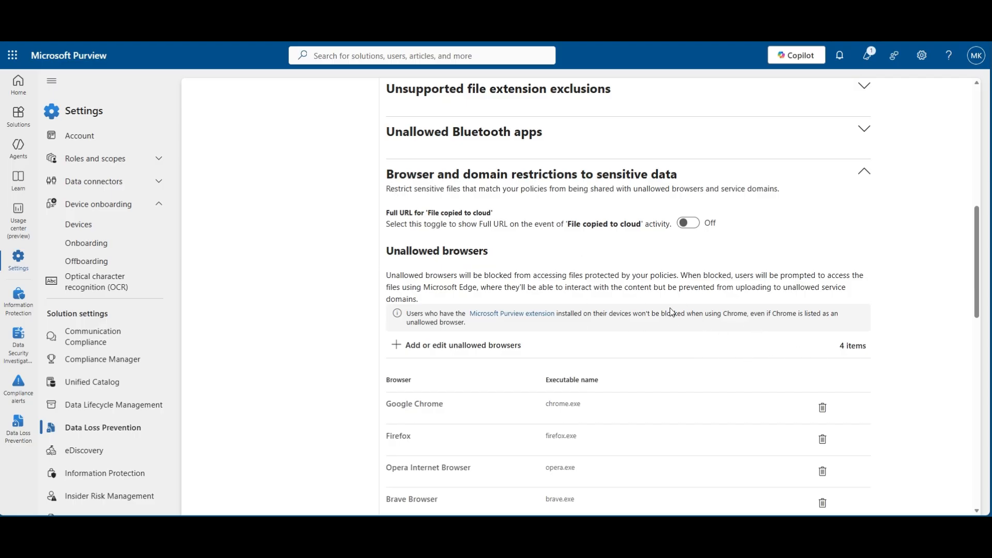
{"action": "left_click", "coordinate": [408, 345]}
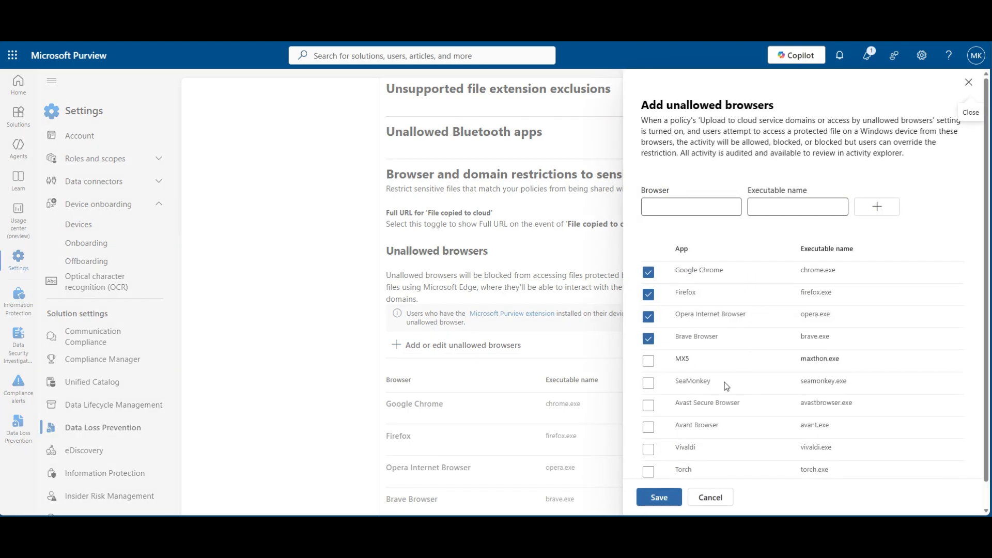
{"action": "left_click", "coordinate": [709, 501]}
{"action": "scroll", "coordinate": [688, 341], "scroll_direction": "down", "scroll_amount": 1}
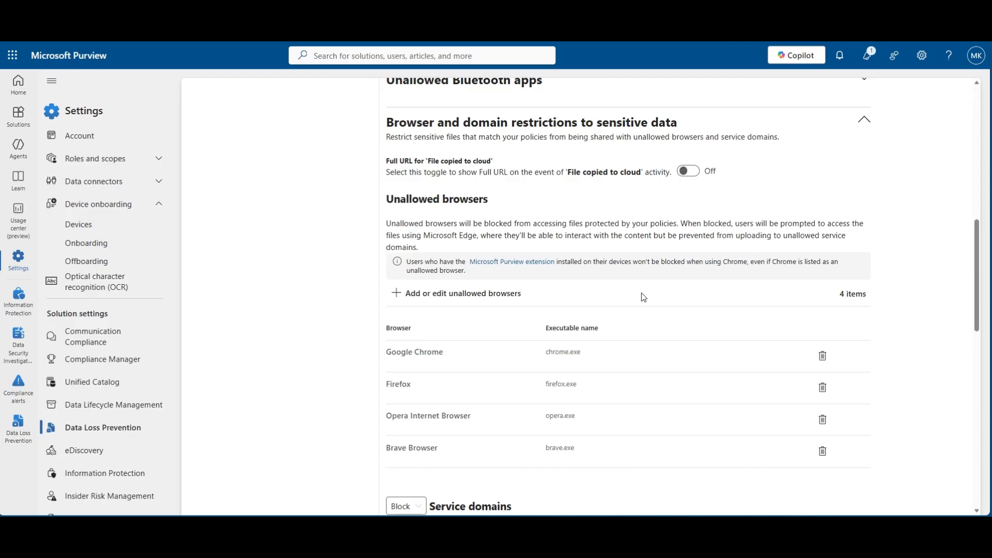
{"action": "scroll", "coordinate": [640, 297], "scroll_direction": "down", "scroll_amount": 5}
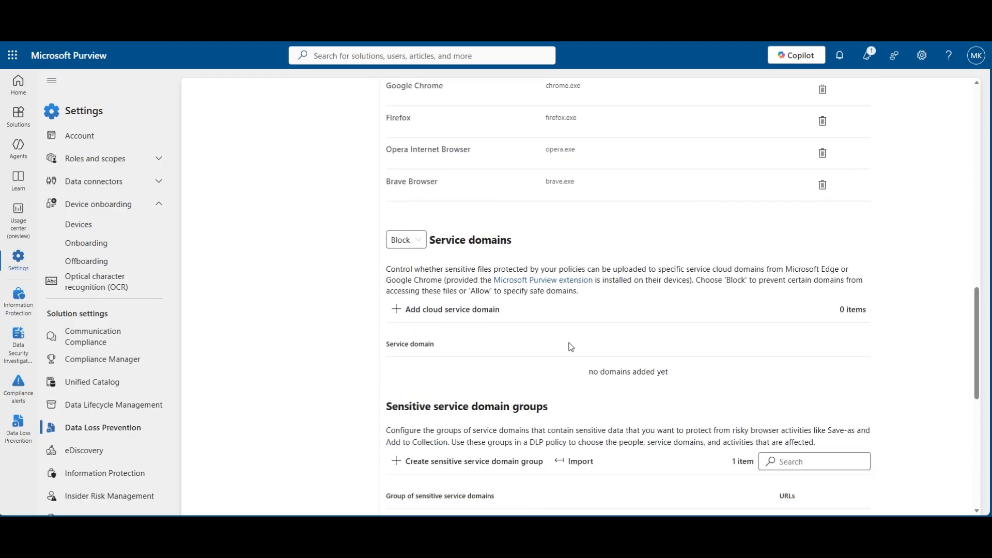
{"action": "scroll", "coordinate": [571, 347], "scroll_direction": "down", "scroll_amount": 3}
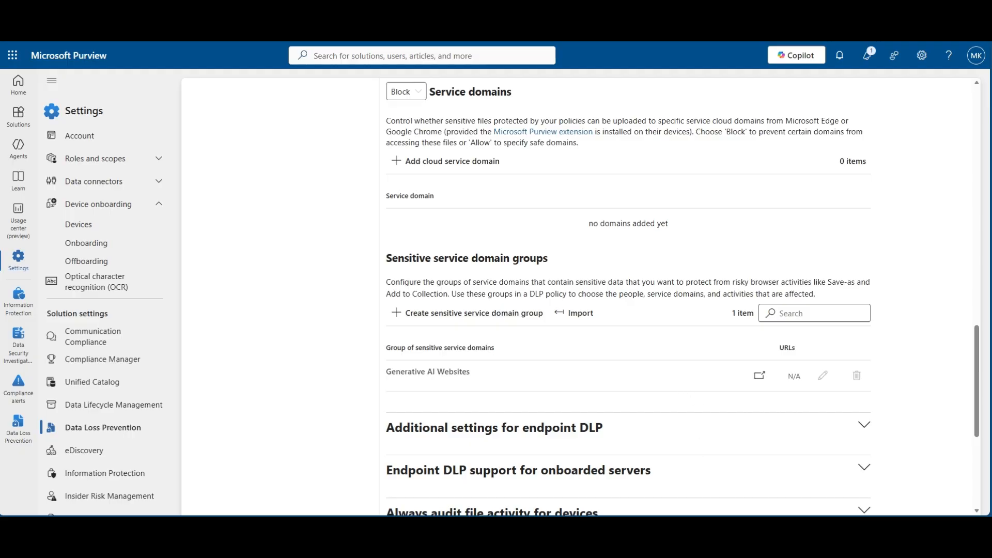
Step: Open the reference list of supported AI sites for the Generative AI Websites group, look through it, and return to the DLP settings
{"action": "left_click", "coordinate": [762, 378]}
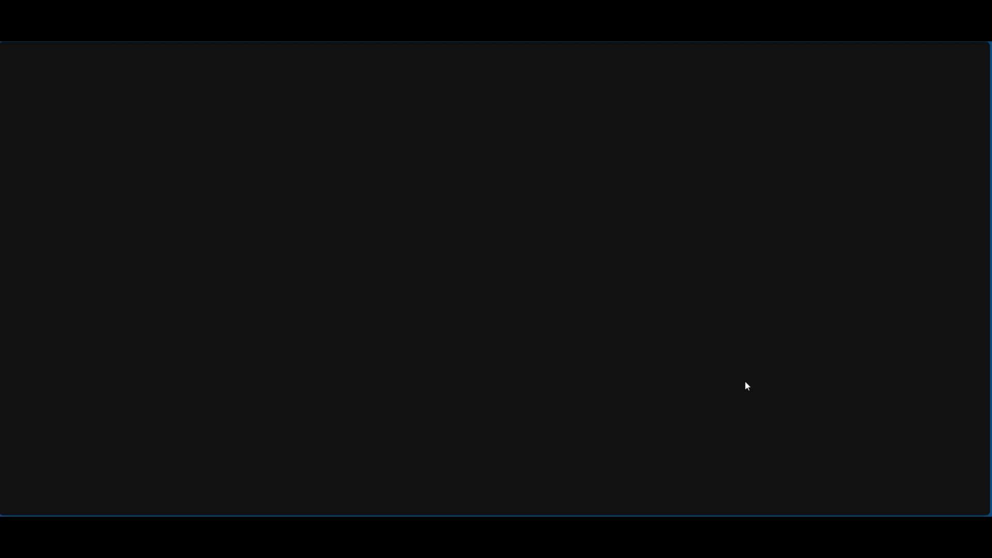
{"action": "scroll", "coordinate": [583, 291], "scroll_direction": "down", "scroll_amount": 15}
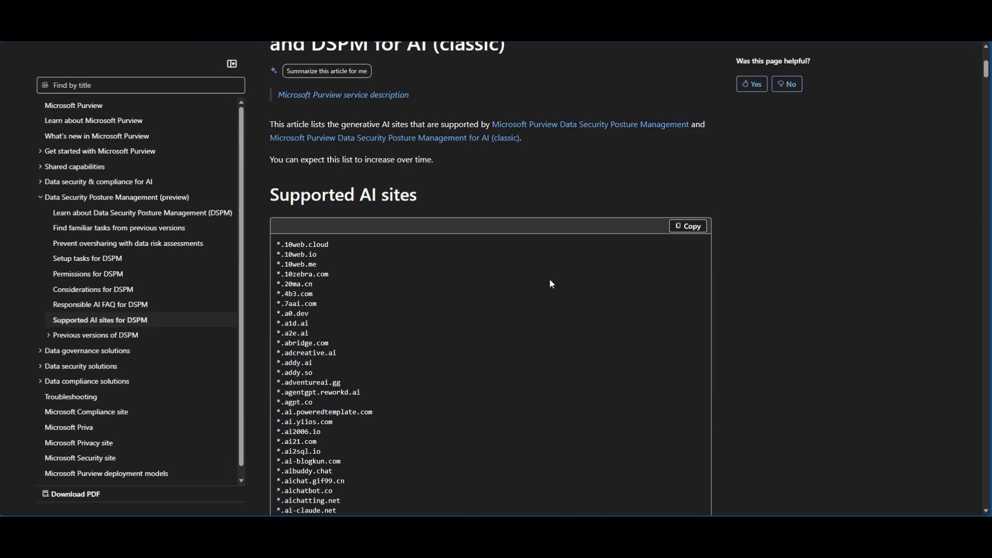
{"action": "scroll", "coordinate": [543, 274], "scroll_direction": "down", "scroll_amount": 15}
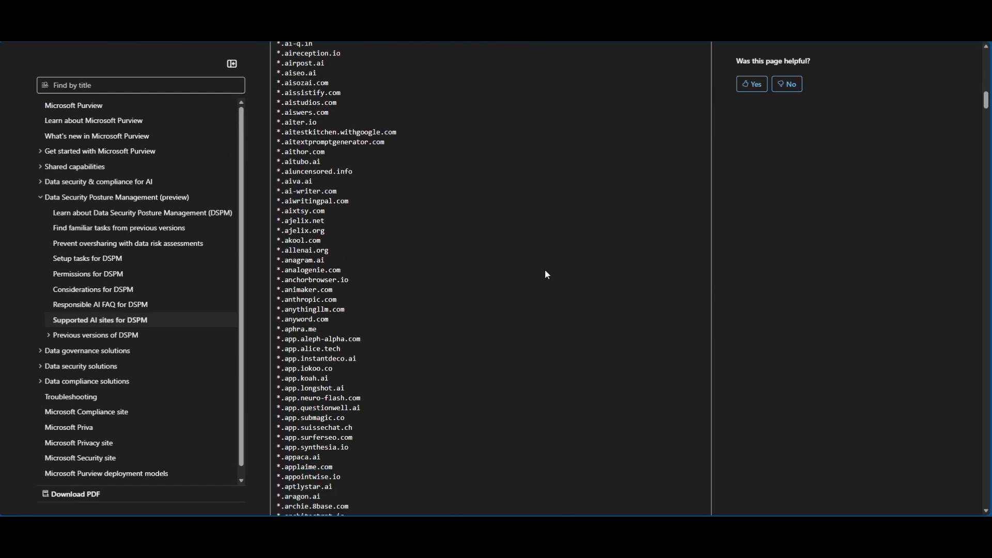
{"action": "scroll", "coordinate": [547, 276], "scroll_direction": "up", "scroll_amount": 6}
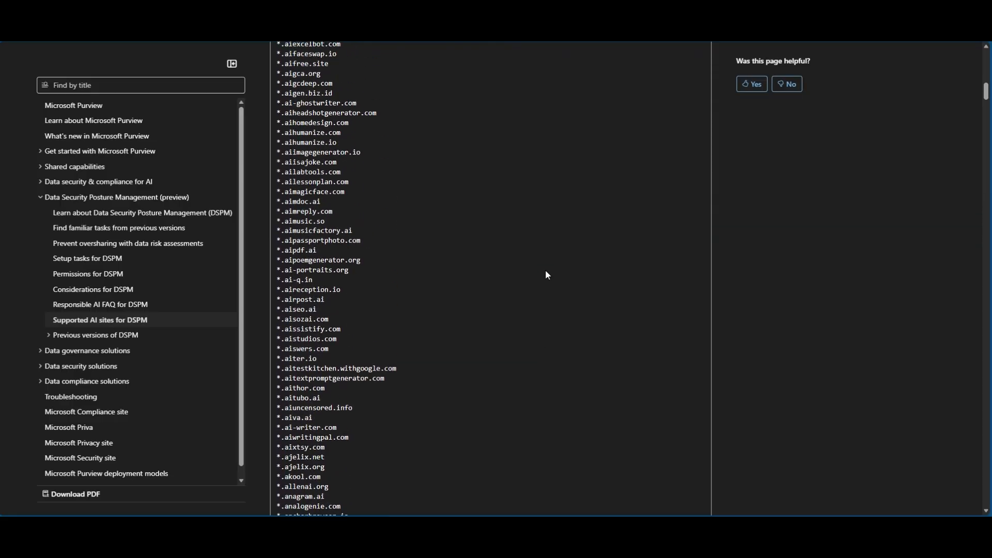
{"action": "scroll", "coordinate": [547, 274], "scroll_direction": "up", "scroll_amount": 20}
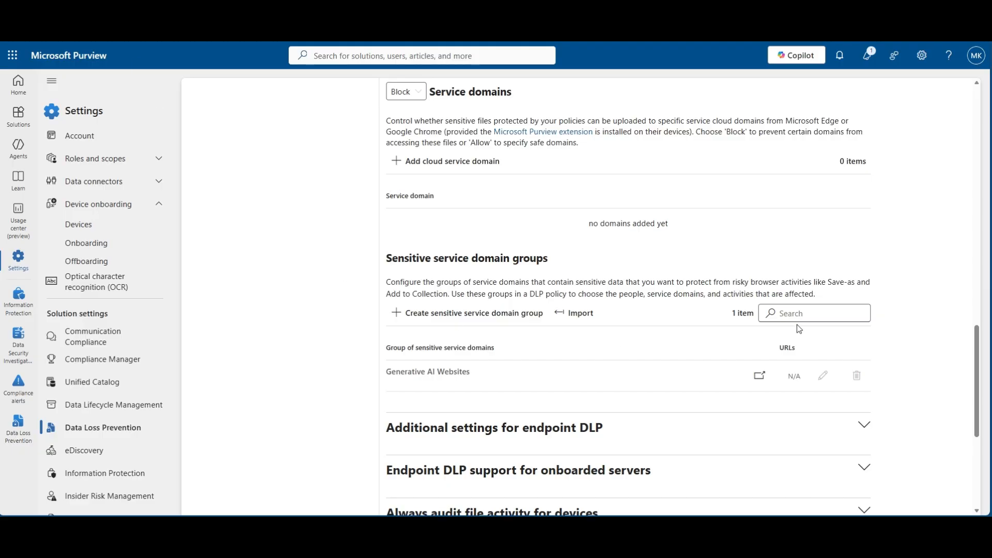
{"action": "scroll", "coordinate": [796, 325], "scroll_direction": "down", "scroll_amount": 2}
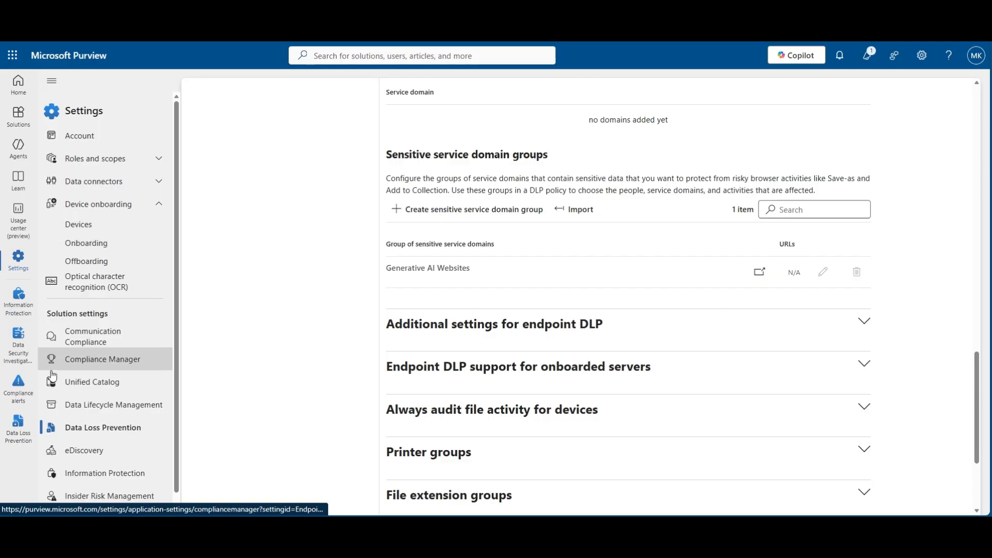
Step: Go to the sensitive info types among the Data Loss Prevention classifiers and start creating a new sensitive info type
{"action": "left_click", "coordinate": [18, 433]}
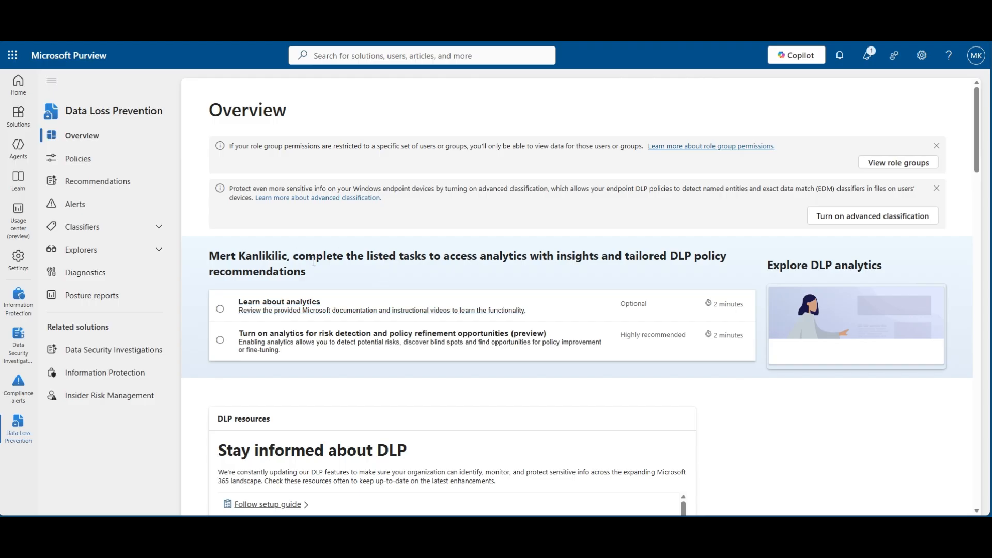
{"action": "left_click", "coordinate": [156, 233]}
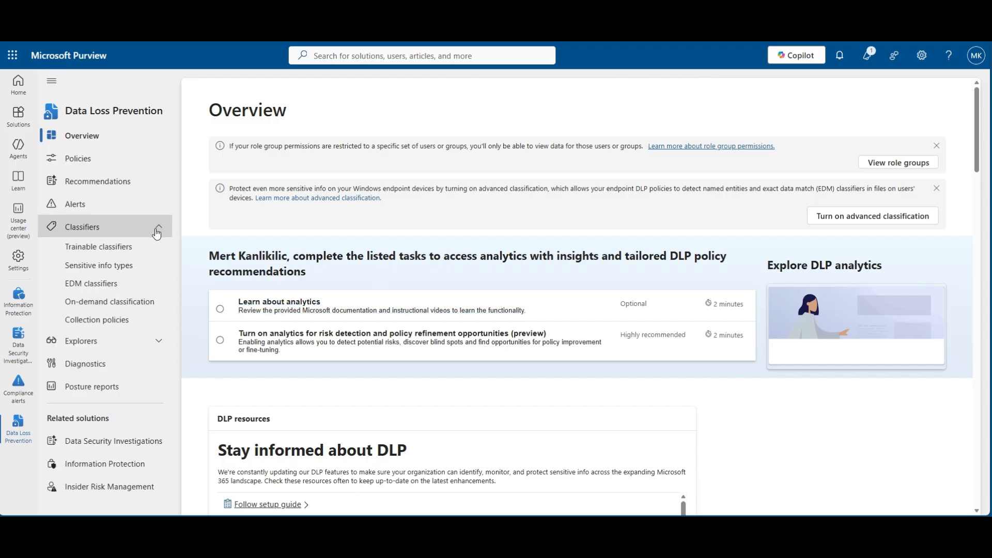
{"action": "left_click", "coordinate": [118, 274]}
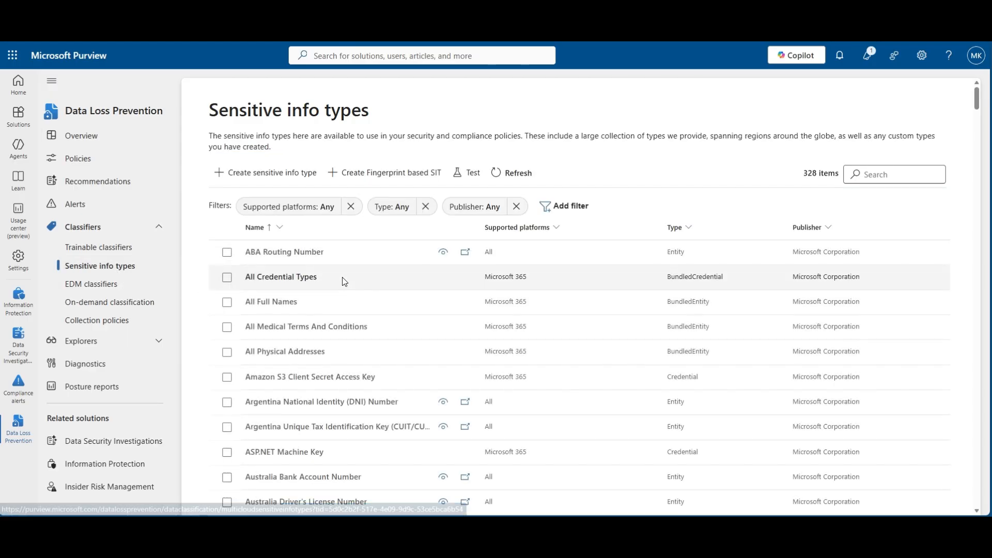
{"action": "left_click", "coordinate": [293, 180]}
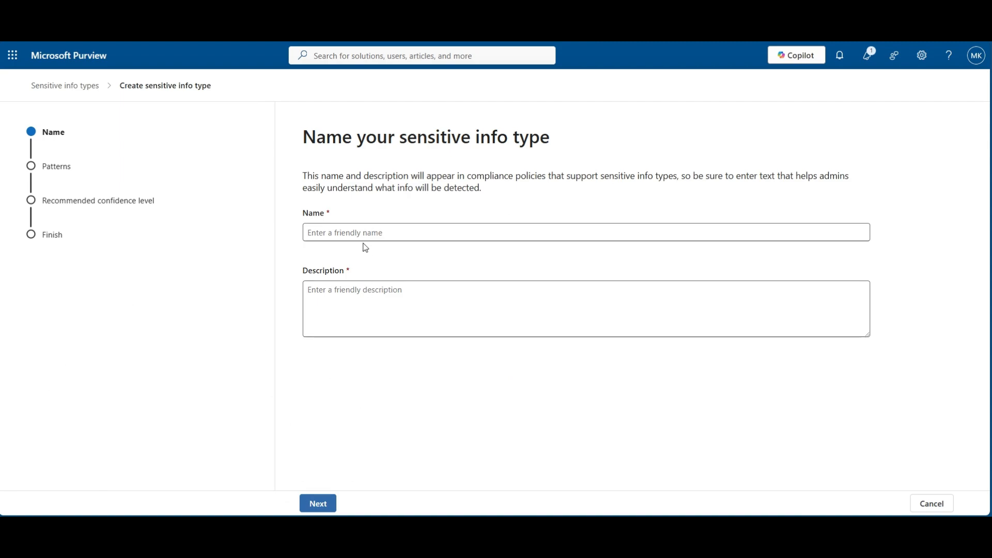
Step: Name the sensitive info type "Source Code", describe it as "Source code", and continue to the pattern definition
{"action": "left_click", "coordinate": [357, 234]}
{"action": "type", "text": "Sour"}
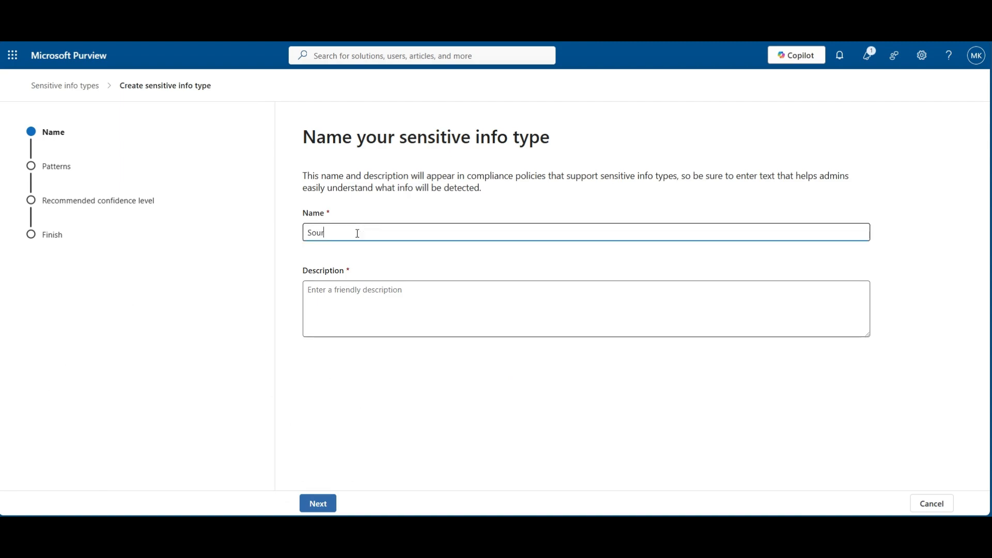
{"action": "type", "text": "ce Code"}
{"action": "key", "text": "Tab"}
{"action": "type", "text": "Source "}
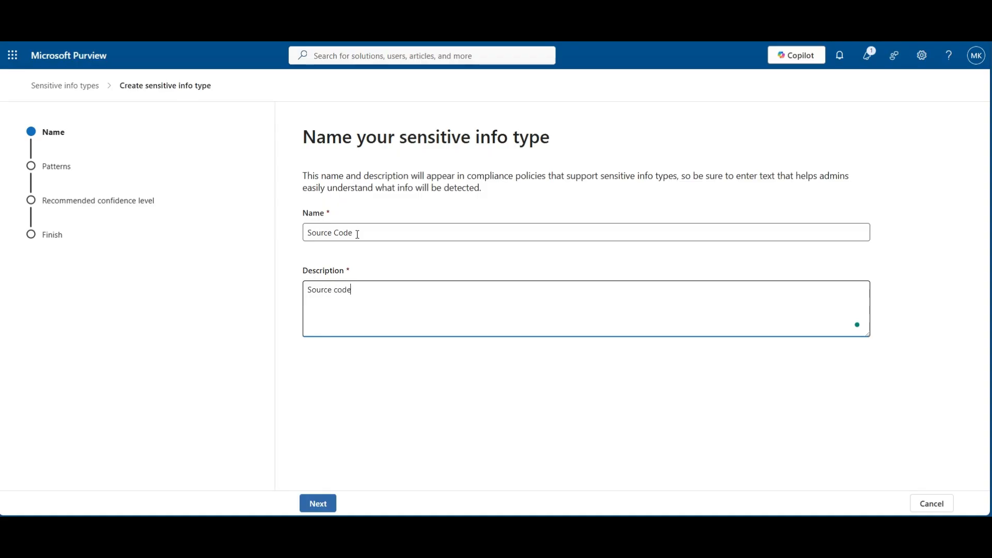
{"action": "type", "text": "code"}
{"action": "left_click", "coordinate": [317, 503]}
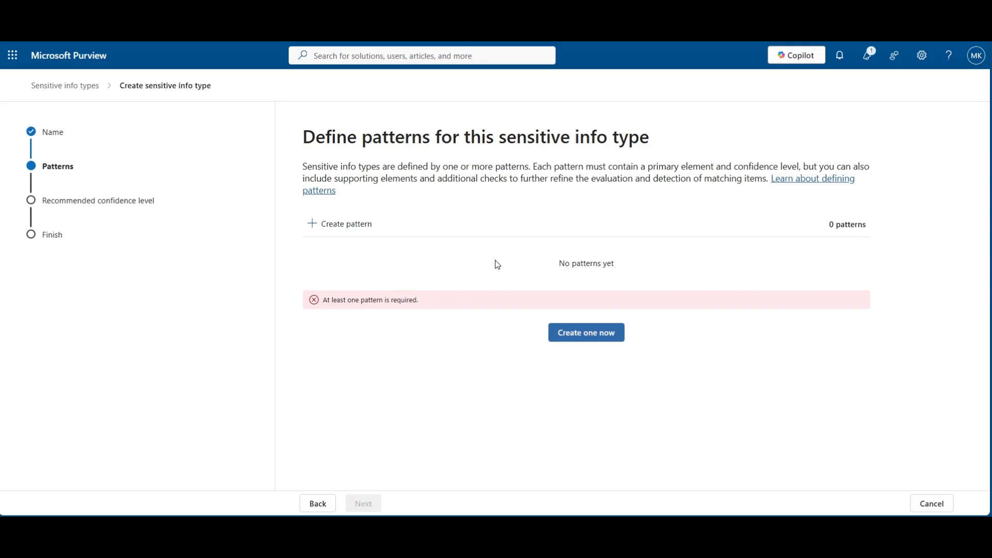
Step: Start a new pattern with high confidence and add a keyword list as its primary element
{"action": "left_click", "coordinate": [349, 226]}
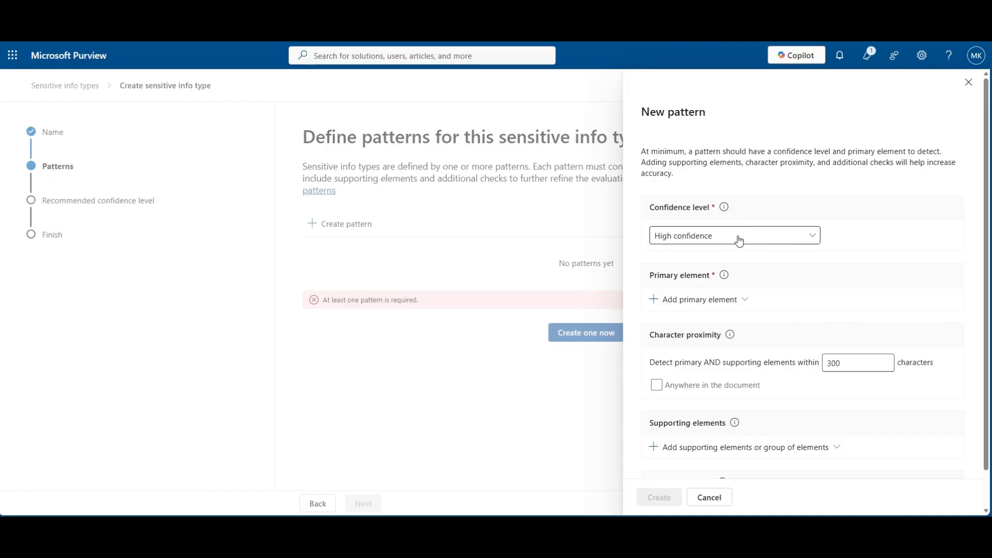
{"action": "scroll", "coordinate": [742, 203], "scroll_direction": "down", "scroll_amount": 1}
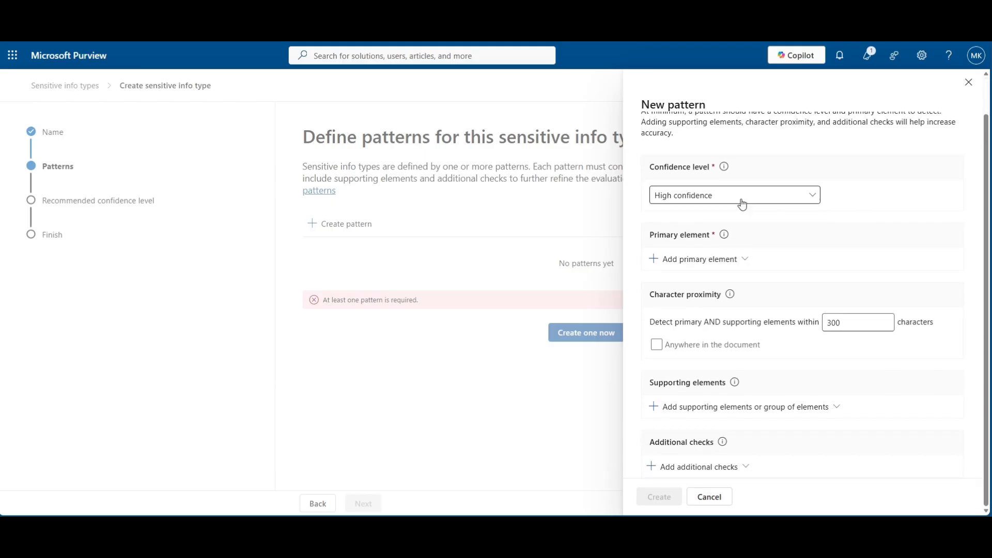
{"action": "left_click", "coordinate": [741, 203]}
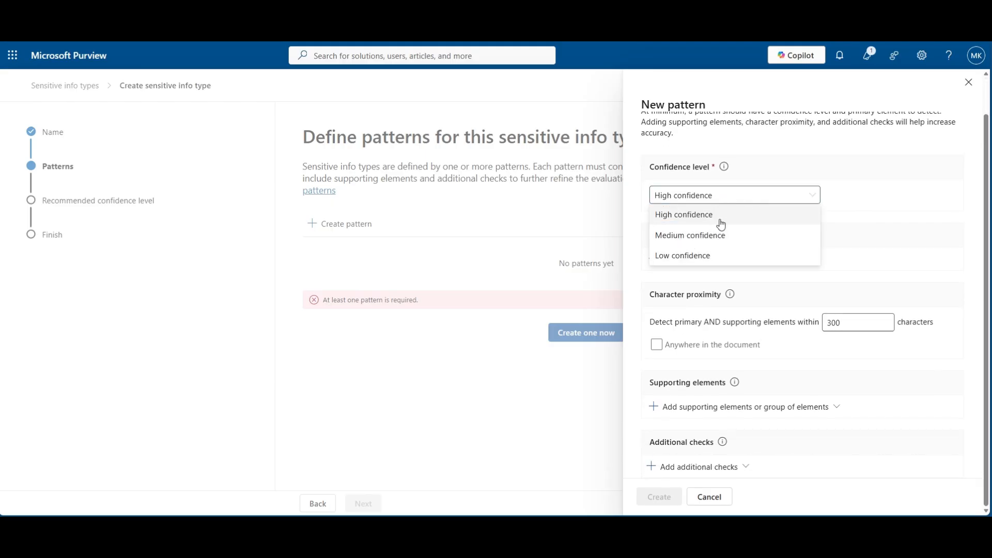
{"action": "left_click", "coordinate": [872, 218]}
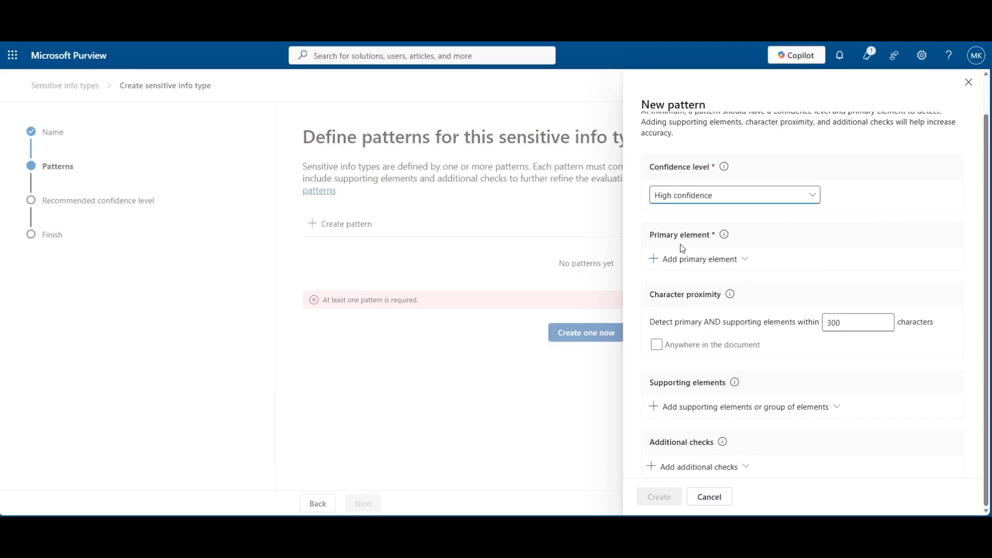
{"action": "left_click", "coordinate": [712, 267]}
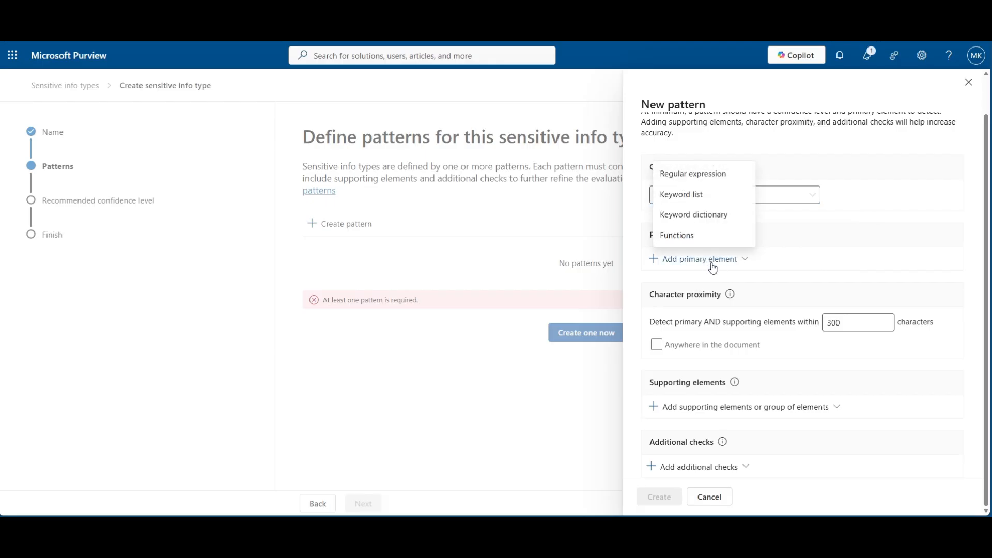
{"action": "left_click", "coordinate": [697, 195]}
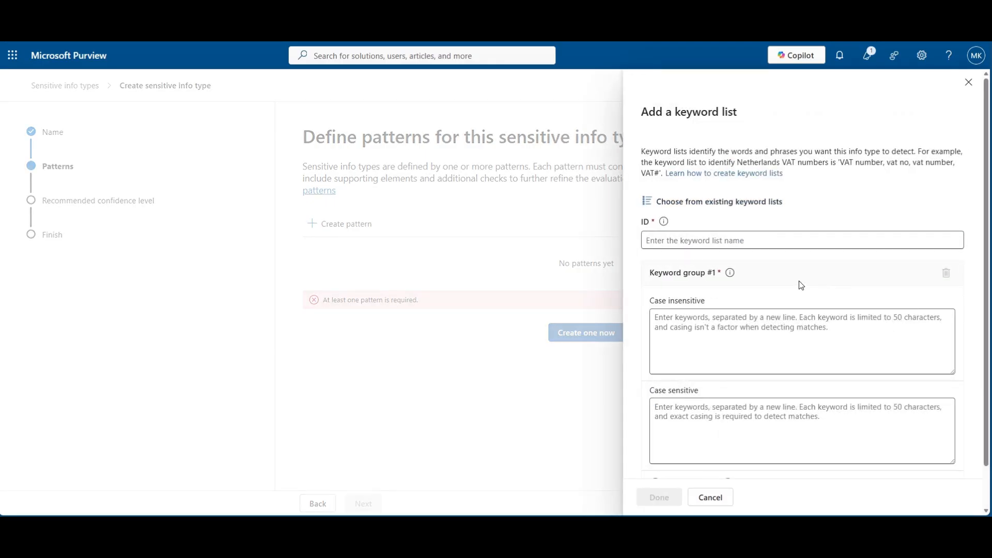
Step: Name the keyword list "Source Code", paste the case-insensitive code keywords such as function, def, class and import, and create the pattern
{"action": "left_click", "coordinate": [747, 241]}
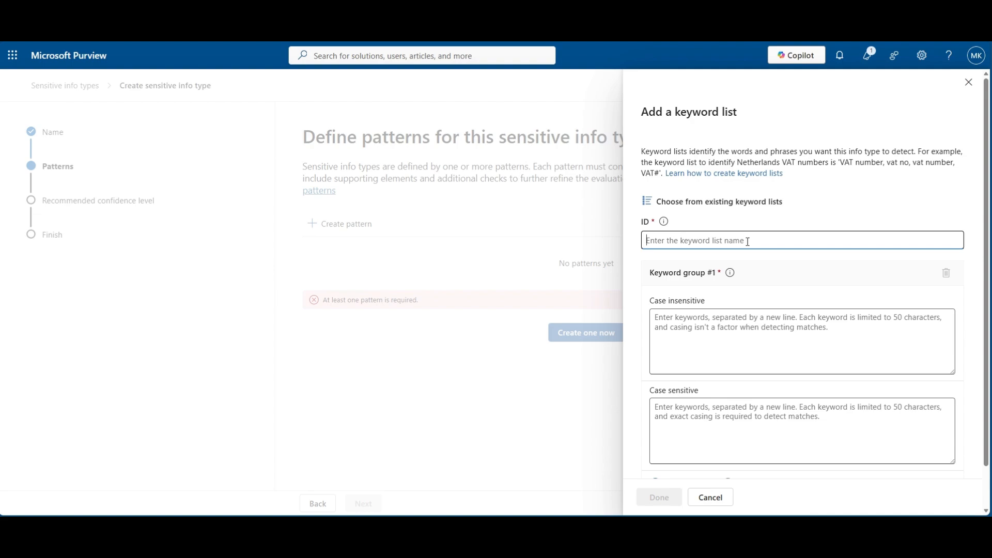
{"action": "type", "text": "Source Code"}
{"action": "left_click", "coordinate": [843, 318]}
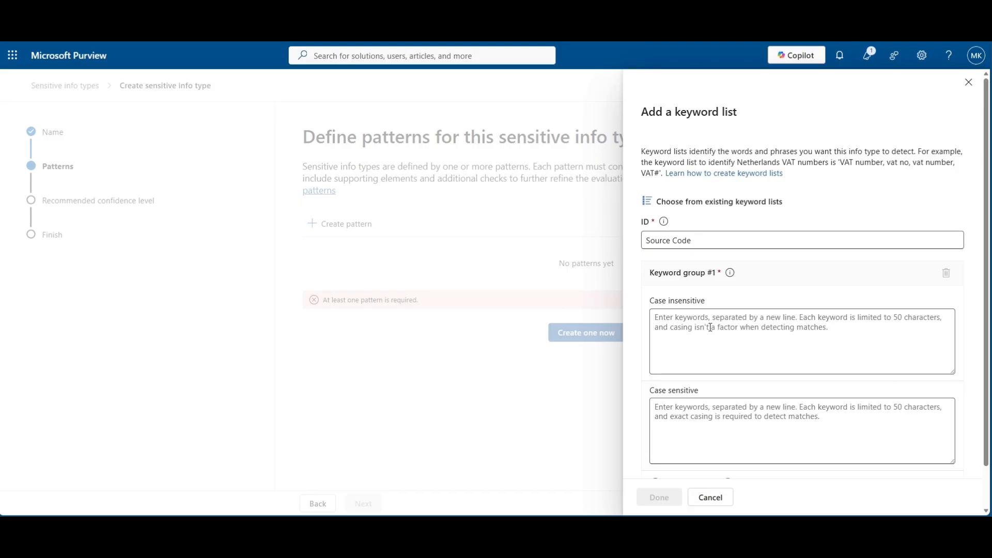
{"action": "key", "text": "ctrl+v"}
{"action": "scroll", "coordinate": [771, 345], "scroll_direction": "up", "scroll_amount": 4}
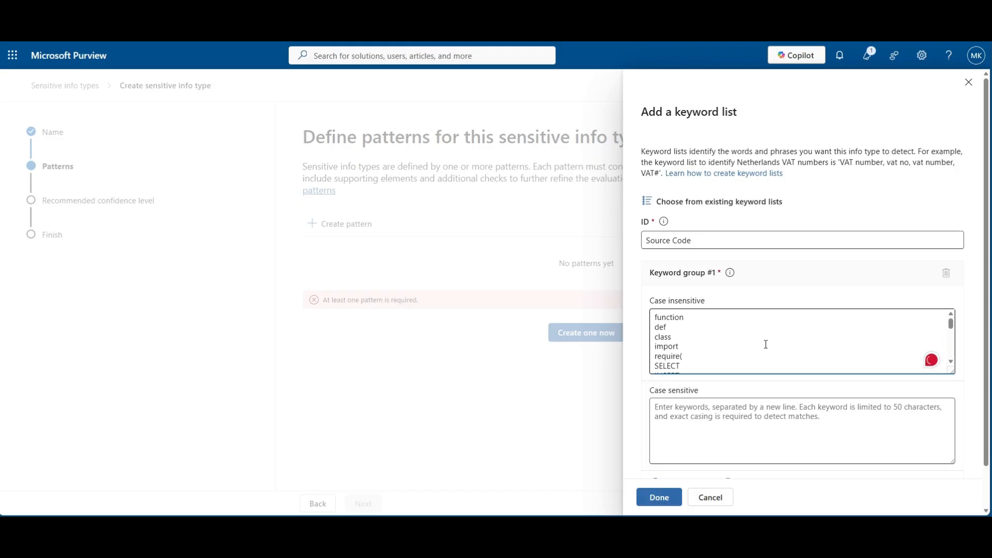
{"action": "scroll", "coordinate": [709, 324], "scroll_direction": "down", "scroll_amount": 4}
{"action": "scroll", "coordinate": [710, 325], "scroll_direction": "up", "scroll_amount": 5}
{"action": "scroll", "coordinate": [659, 405], "scroll_direction": "down", "scroll_amount": 1}
{"action": "left_click", "coordinate": [655, 496]}
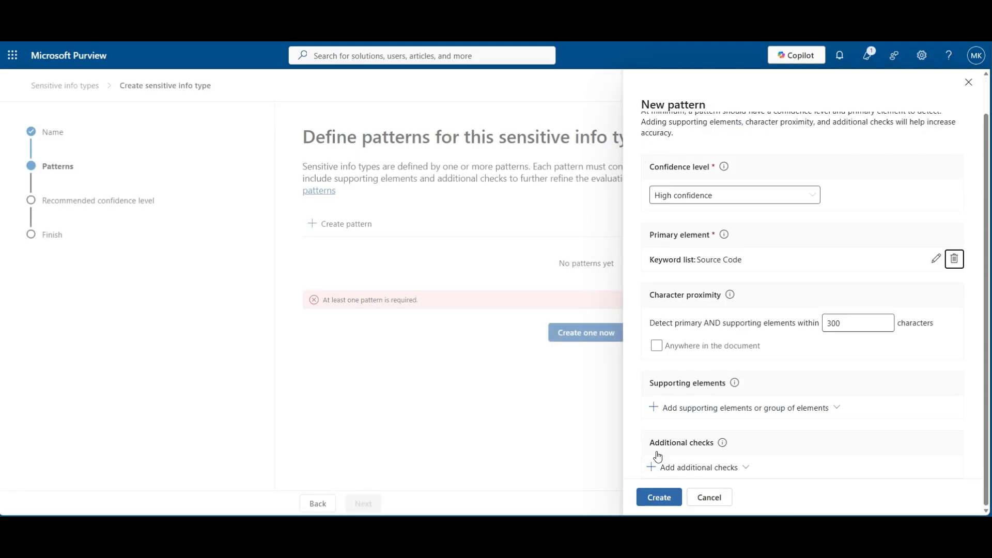
{"action": "left_click", "coordinate": [658, 496]}
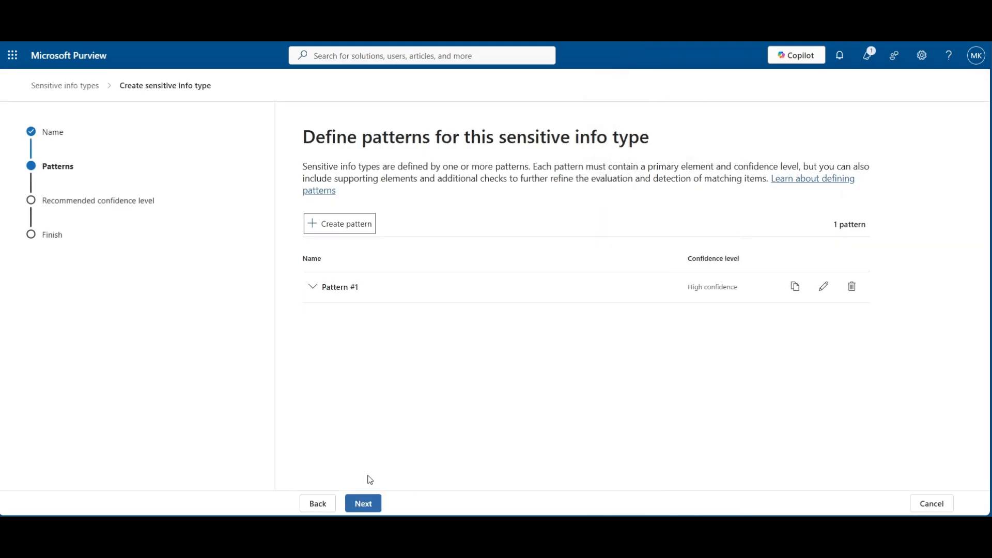
Step: Continue with the high recommended confidence level to the settings review, and discard the new sensitive info type
{"action": "left_click", "coordinate": [363, 504]}
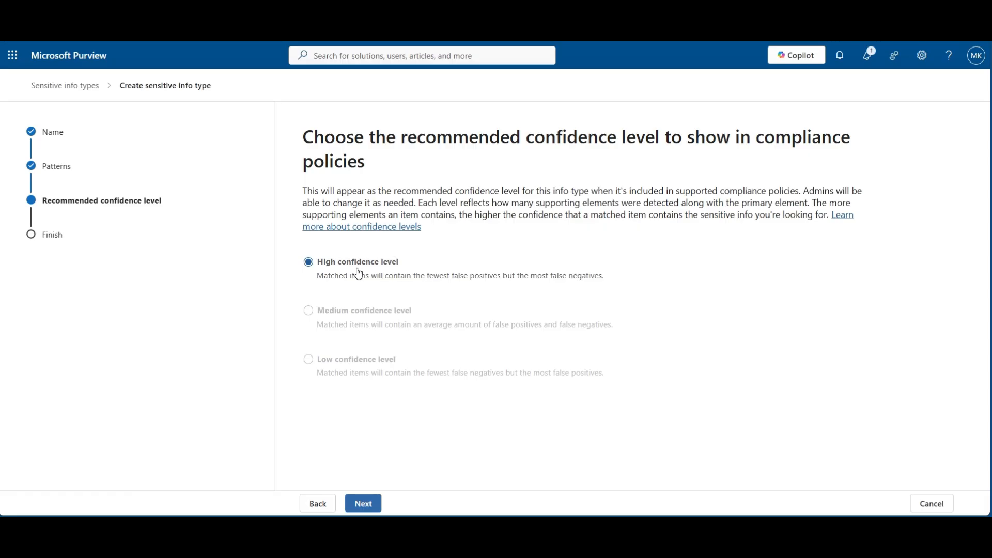
{"action": "left_click", "coordinate": [368, 507]}
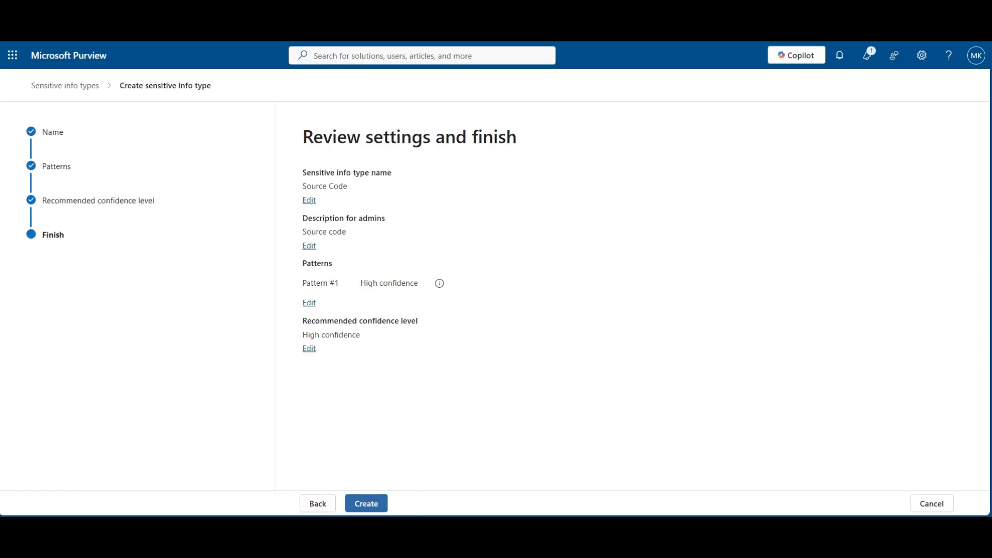
{"action": "left_click", "coordinate": [933, 504]}
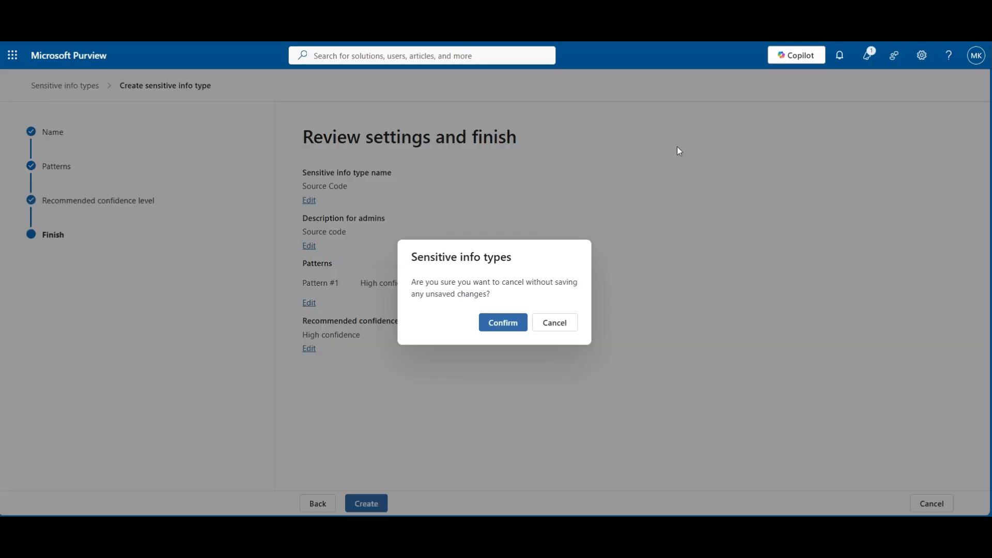
{"action": "left_click", "coordinate": [506, 324]}
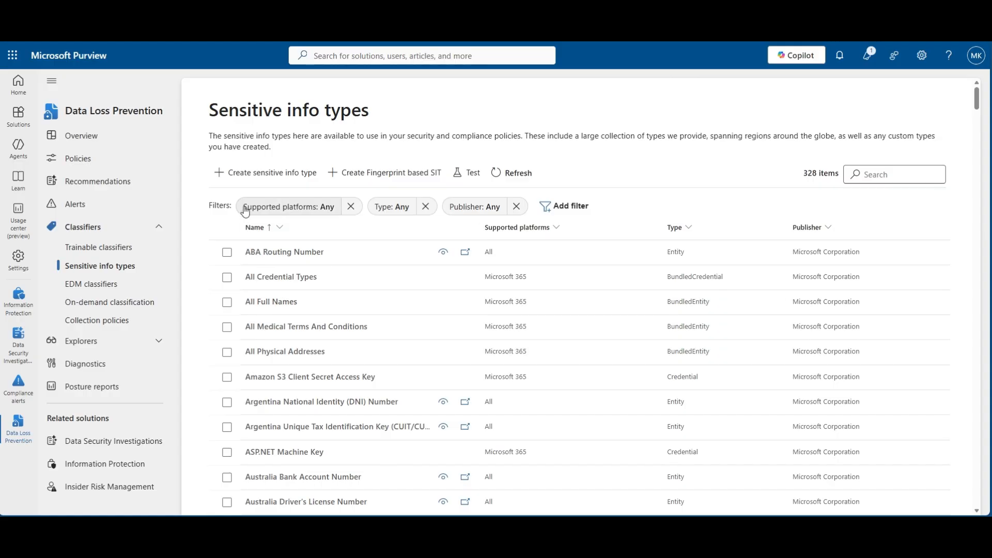
Step: Start a new DLP policy for inline web traffic, based on the custom policy template for all countries or regions
{"action": "left_click", "coordinate": [110, 162]}
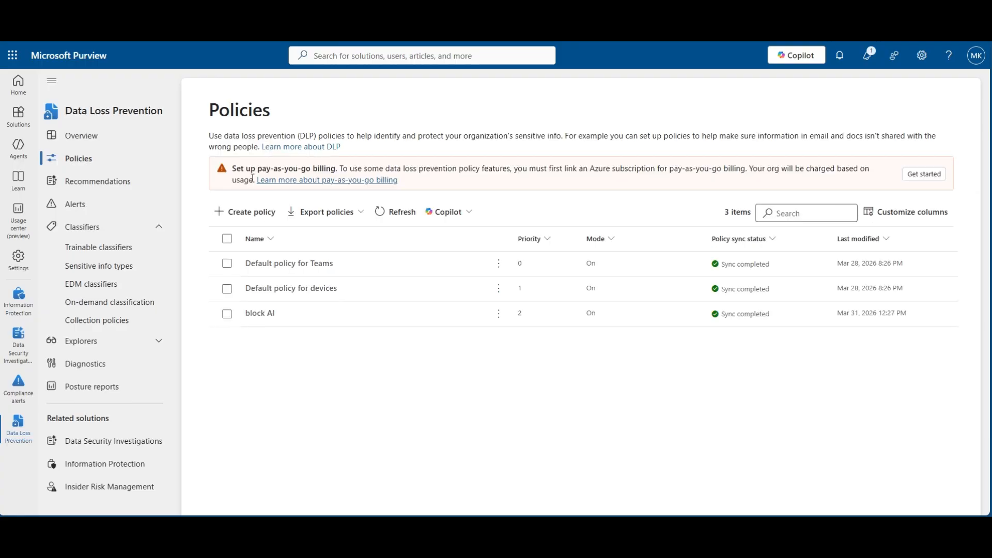
{"action": "left_click", "coordinate": [246, 212]}
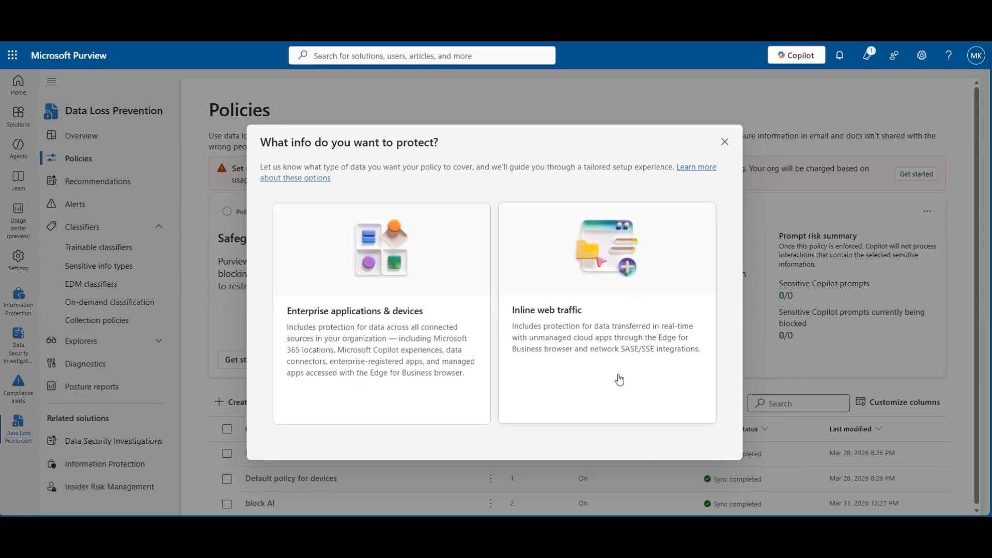
{"action": "left_click", "coordinate": [591, 320]}
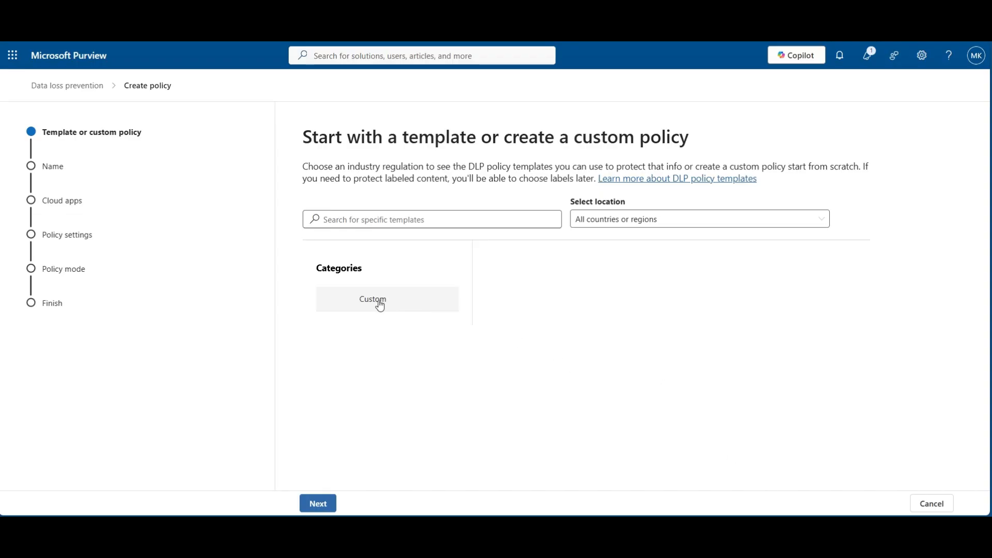
{"action": "left_click", "coordinate": [385, 304]}
{"action": "left_click", "coordinate": [546, 304]}
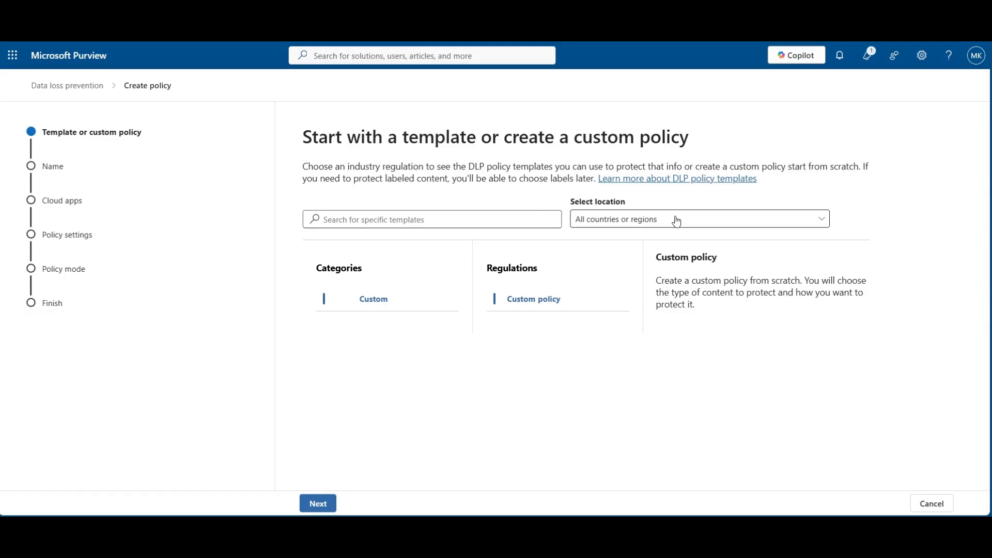
{"action": "left_click", "coordinate": [647, 221]}
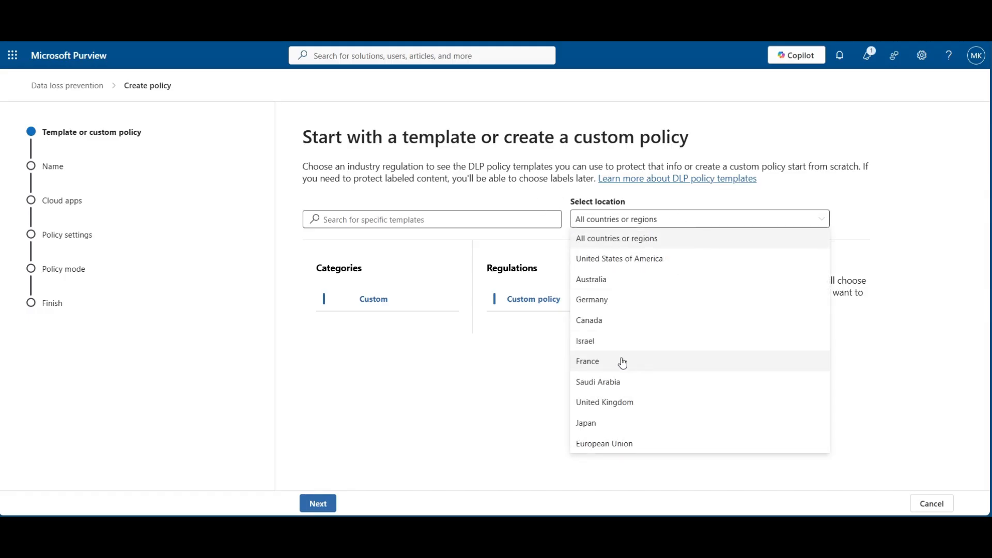
{"action": "left_click", "coordinate": [482, 370]}
{"action": "left_click", "coordinate": [317, 505]}
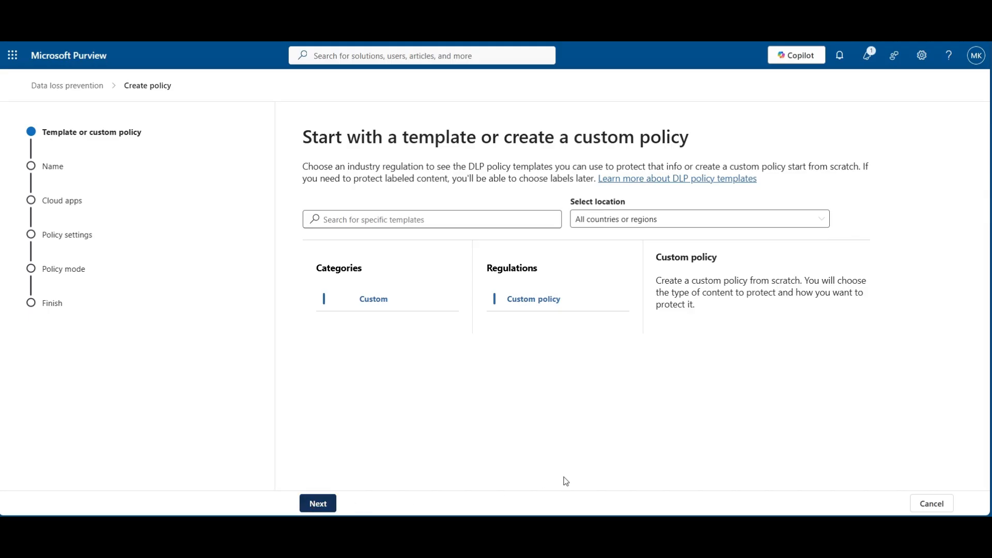
Step: Name the DLP policy "Block AI Prompts" and continue to the cloud apps selection
{"action": "left_click_drag", "start_coordinate": [372, 220], "coordinate": [281, 225]}
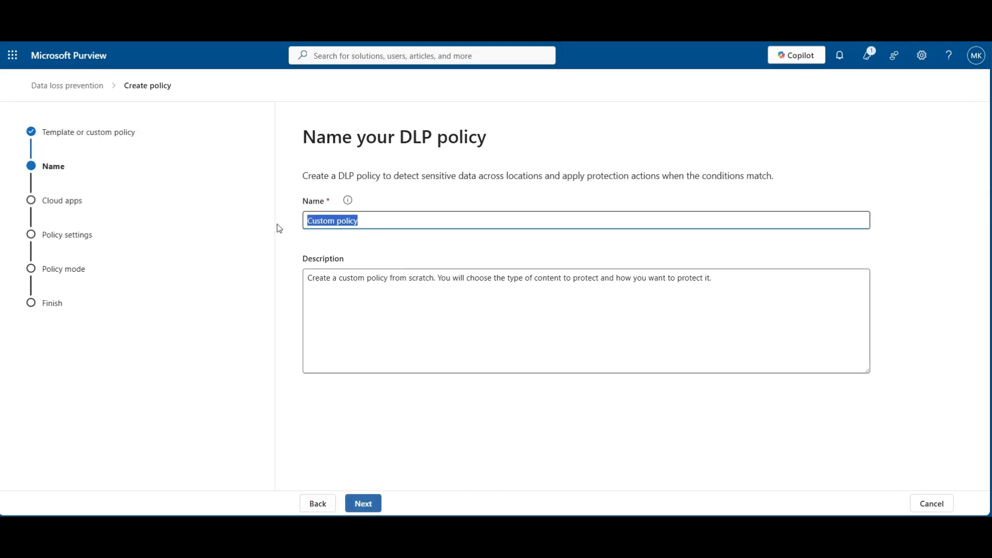
{"action": "type", "text": "Bl"}
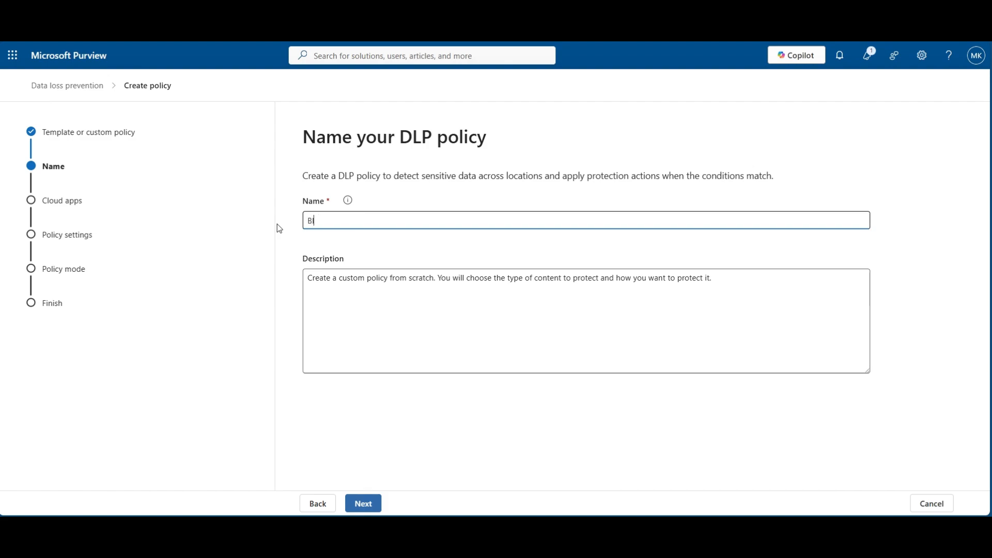
{"action": "type", "text": "ock AI Pormp"}
{"action": "key", "text": "BackSpace"}
{"action": "key", "text": "BackSpace"}
{"action": "key", "text": "BackSpace"}
{"action": "key", "text": "BackSpace"}
{"action": "type", "text": "rompts"}
{"action": "left_click", "coordinate": [364, 503]}
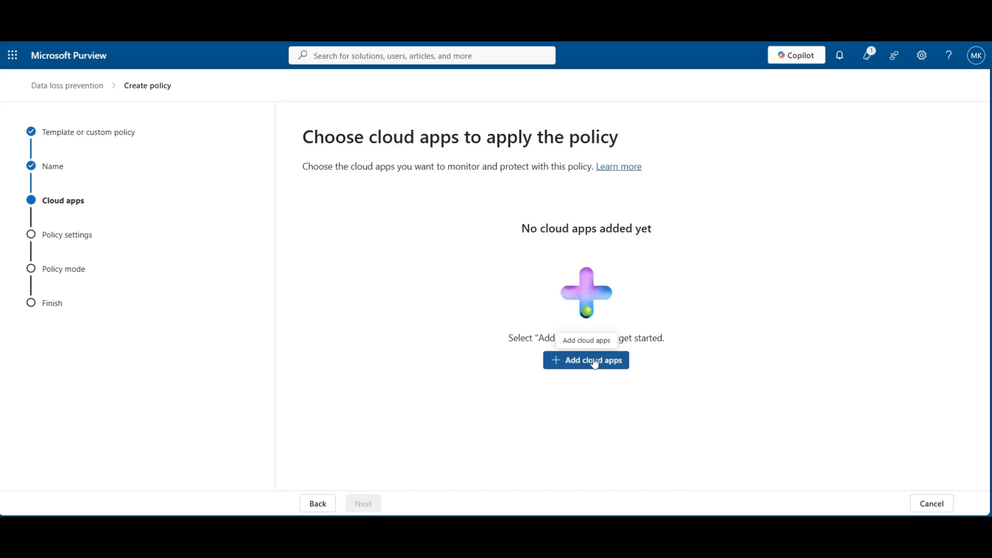
Step: Add the adaptive app scope "All unmanaged AI apps" to the policy and continue to the enforcement options
{"action": "left_click", "coordinate": [594, 360]}
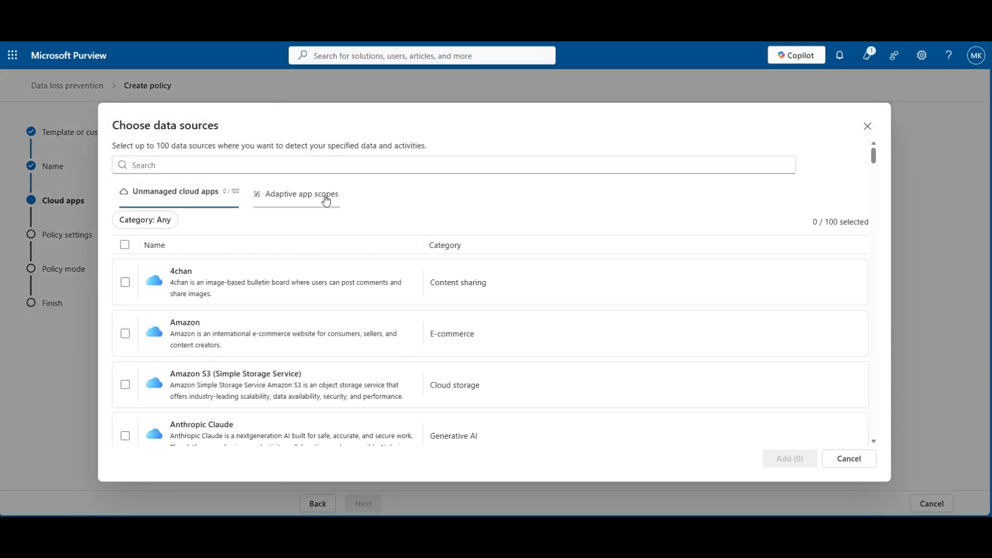
{"action": "left_click", "coordinate": [316, 200]}
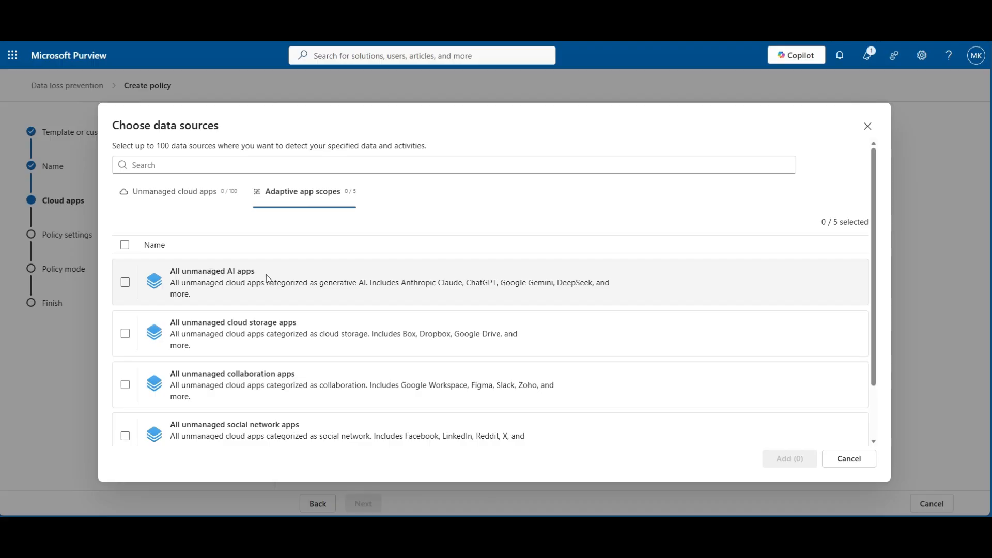
{"action": "left_click", "coordinate": [125, 283]}
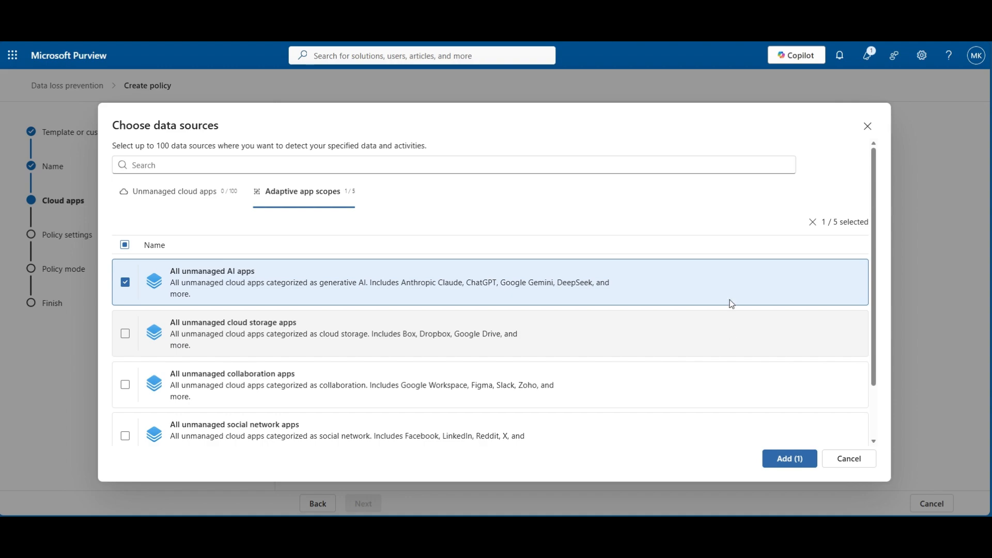
{"action": "left_click", "coordinate": [788, 459]}
{"action": "left_click", "coordinate": [370, 506]}
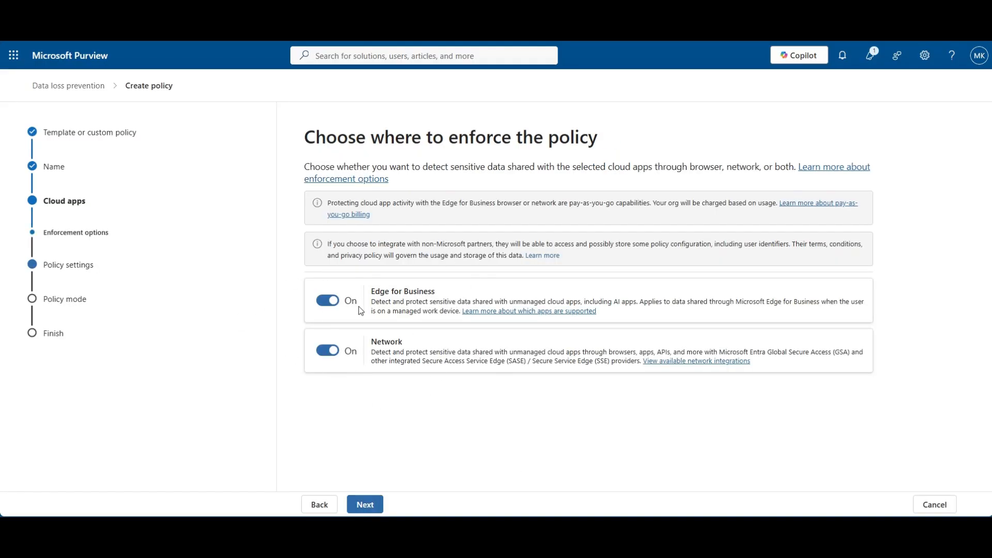
Step: Keep enforcement on for Edge for Business and Network, and start creating an advanced DLP rule
{"action": "left_click", "coordinate": [370, 508]}
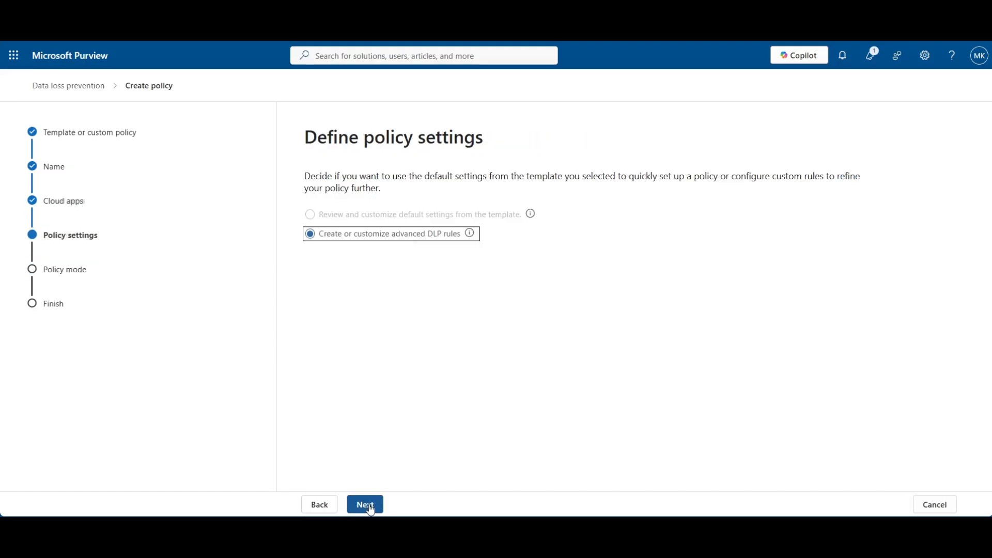
{"action": "left_click", "coordinate": [365, 505]}
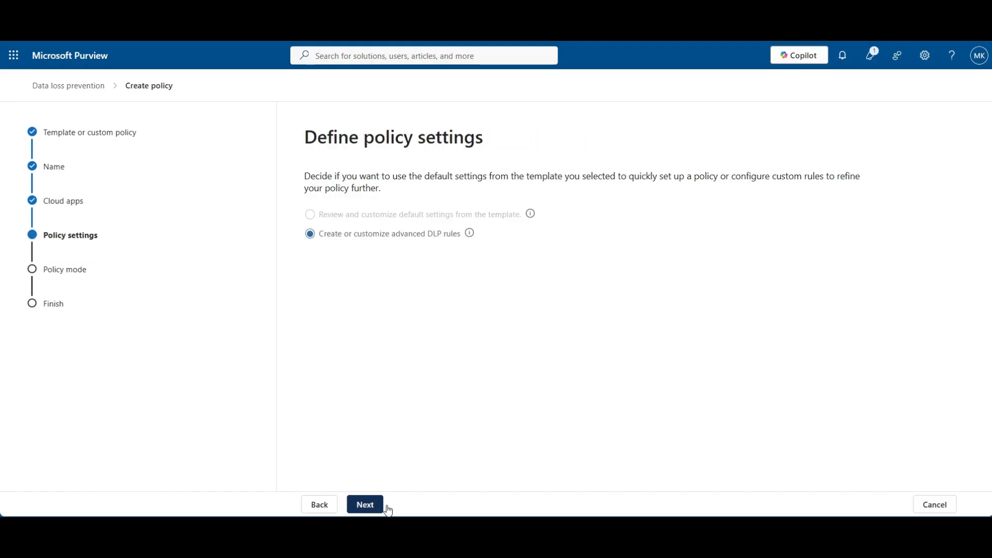
{"action": "left_click", "coordinate": [338, 232]}
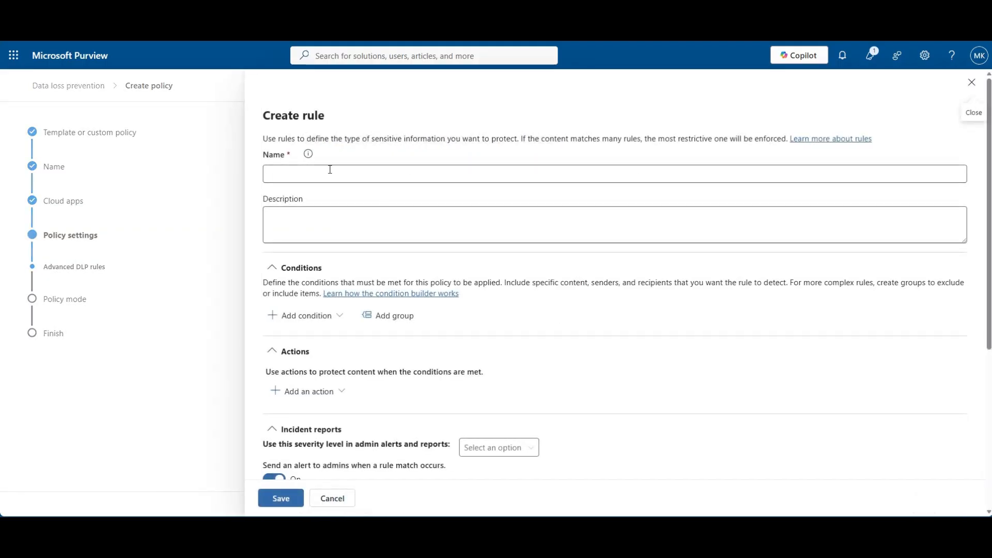
Step: Name the rule "Block Edge Browser" and add a "Content contains" condition to it
{"action": "left_click", "coordinate": [326, 173]}
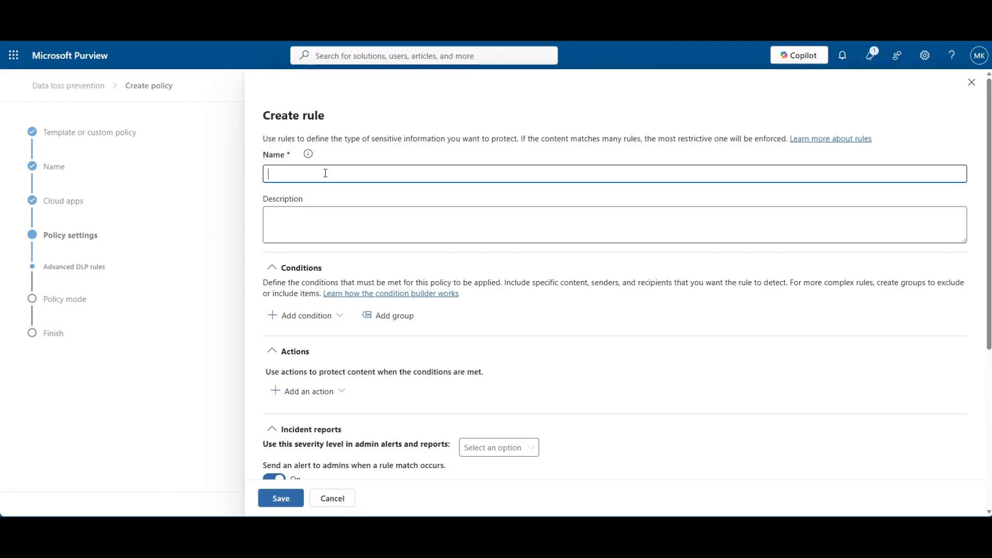
{"action": "type", "text": "Block Edge Browser"}
{"action": "left_click", "coordinate": [439, 371]}
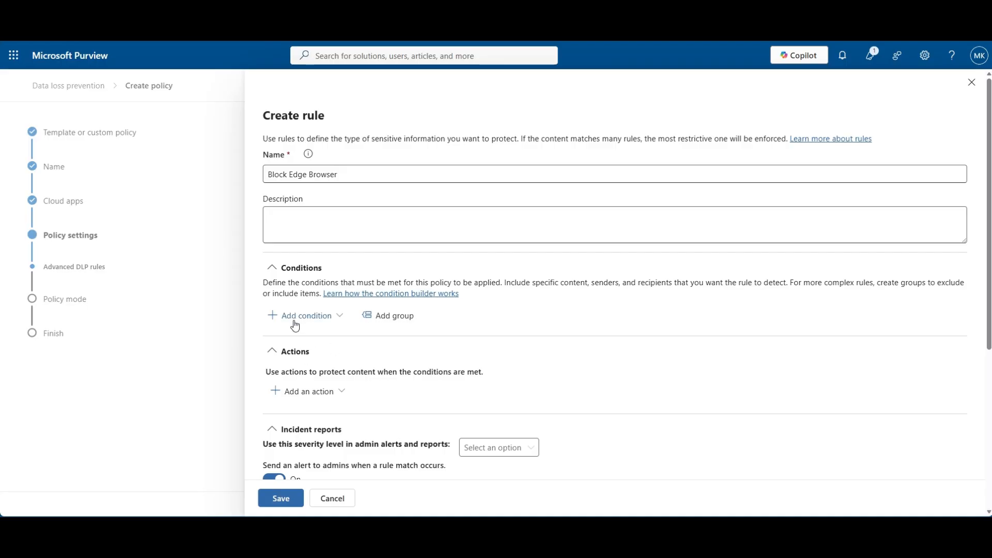
{"action": "left_click", "coordinate": [329, 318]}
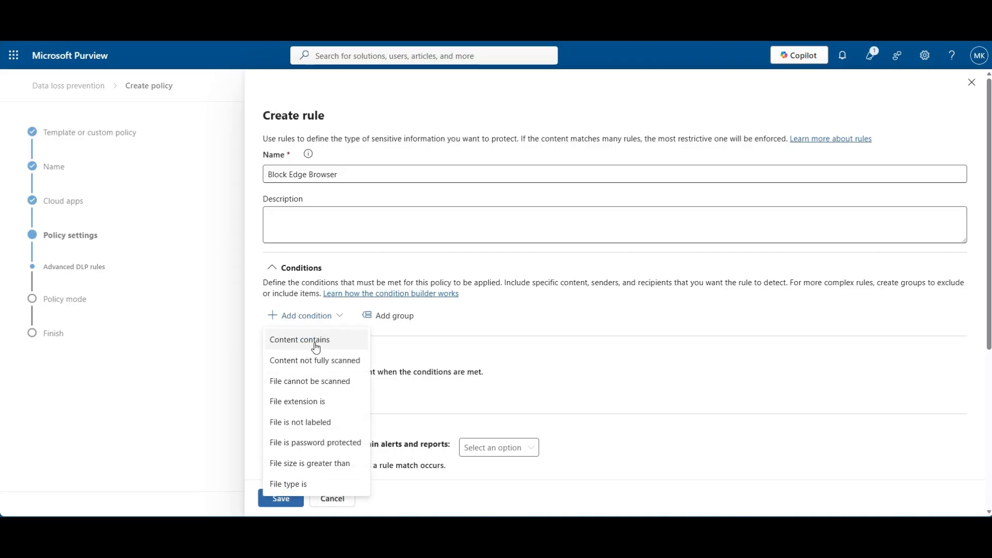
{"action": "left_click", "coordinate": [316, 349]}
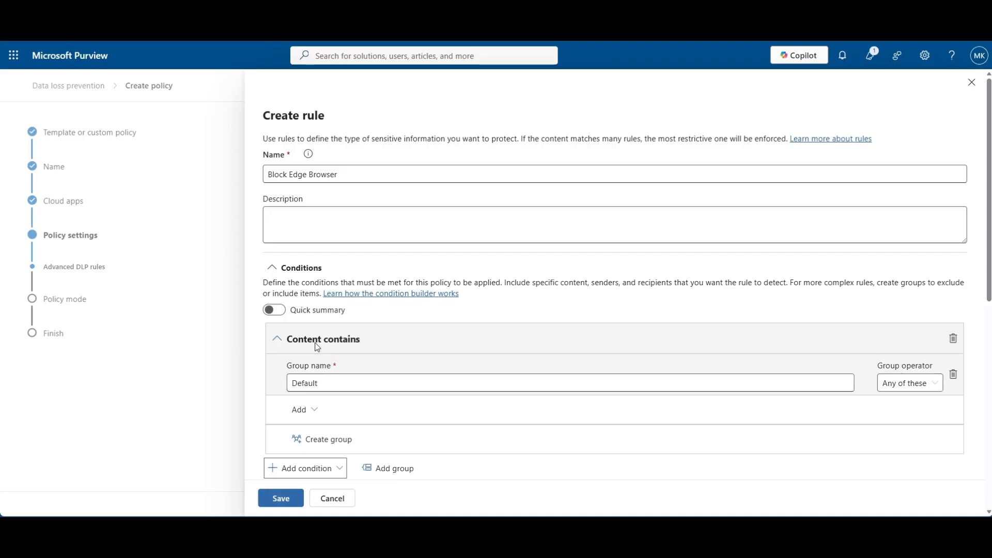
Step: Name the "Content contains" condition group "Prompts Block"
{"action": "double_click", "coordinate": [358, 382]}
{"action": "type", "text": "Default1"}
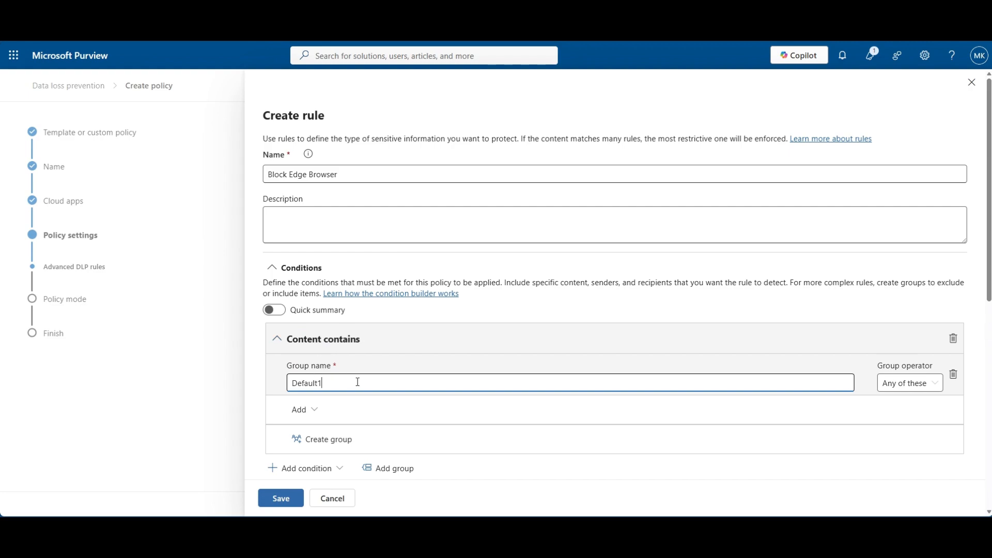
{"action": "type", "text": "rompt"}
{"action": "key", "text": "ctrl+a"}
{"action": "type", "text": "Prompts Bloc"}
Step: Search the sensitive info types for "Source code" and add Source Code Pattern to the condition group
{"action": "left_click", "coordinate": [304, 412]}
{"action": "left_click", "coordinate": [342, 436]}
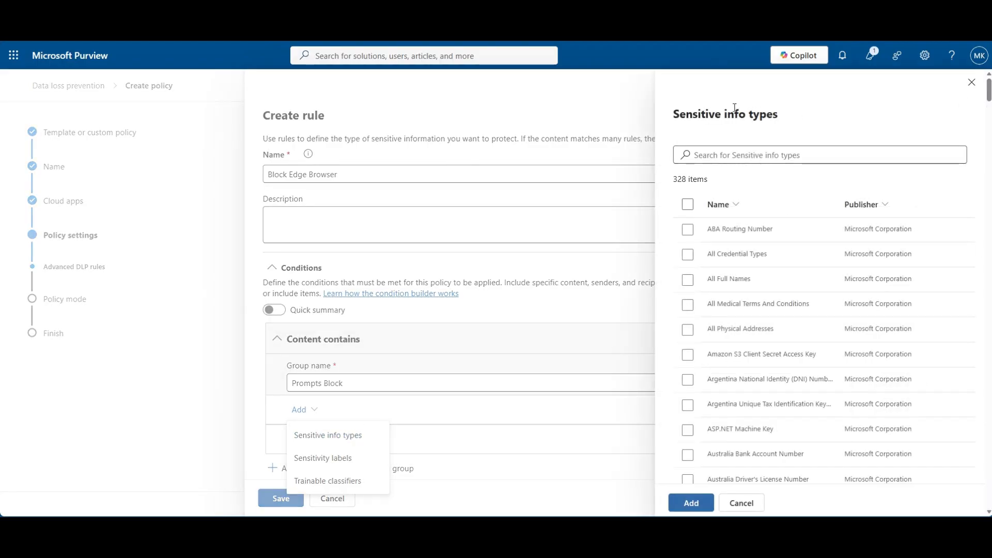
{"action": "left_click", "coordinate": [742, 153]}
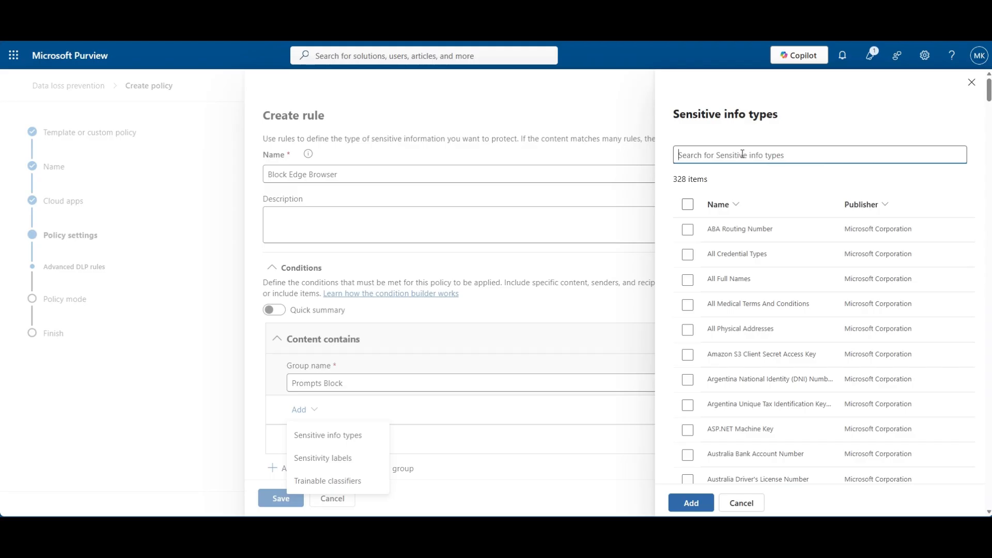
{"action": "type", "text": "Se"}
{"action": "type", "text": "urce code"}
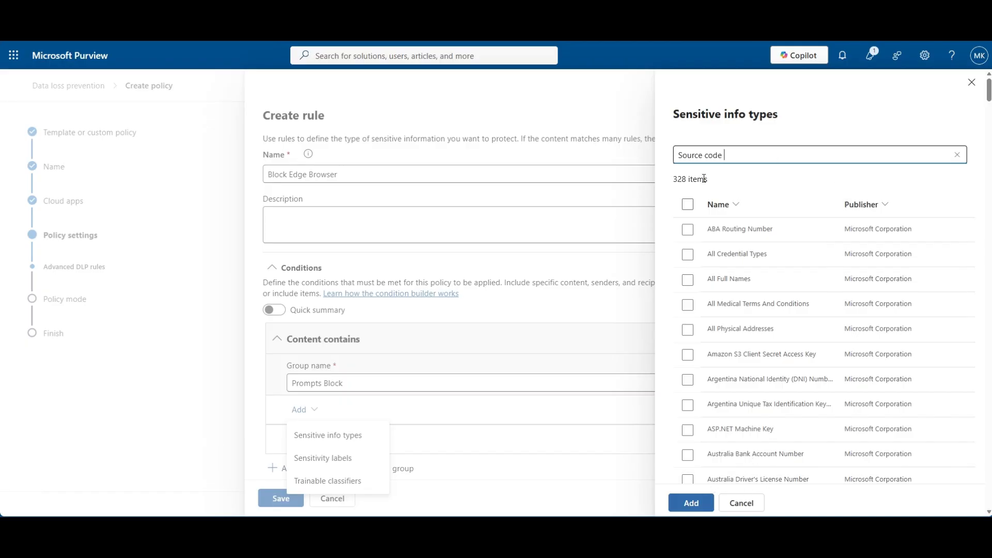
{"action": "key", "text": "Return"}
{"action": "left_click", "coordinate": [688, 229]}
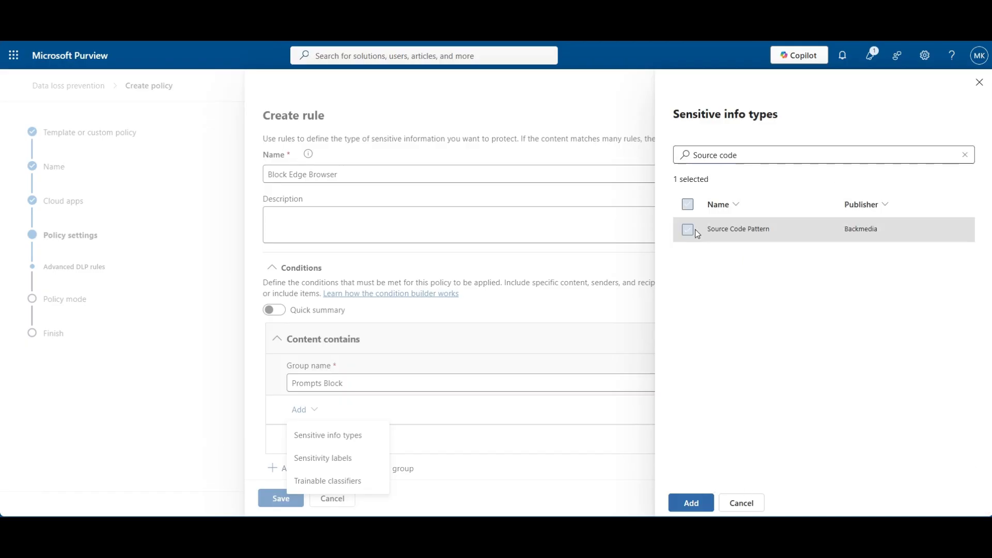
{"action": "left_click", "coordinate": [690, 502]}
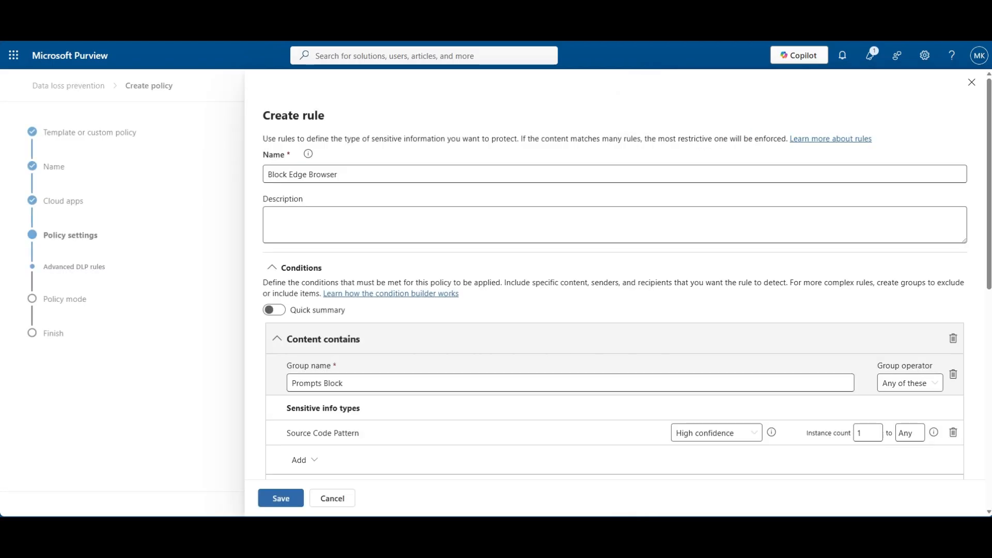
Step: Add the "Restrict browser and network activities" action and enable it for text sent and files uploaded to cloud or AI apps
{"action": "scroll", "coordinate": [500, 357], "scroll_direction": "down", "scroll_amount": 5}
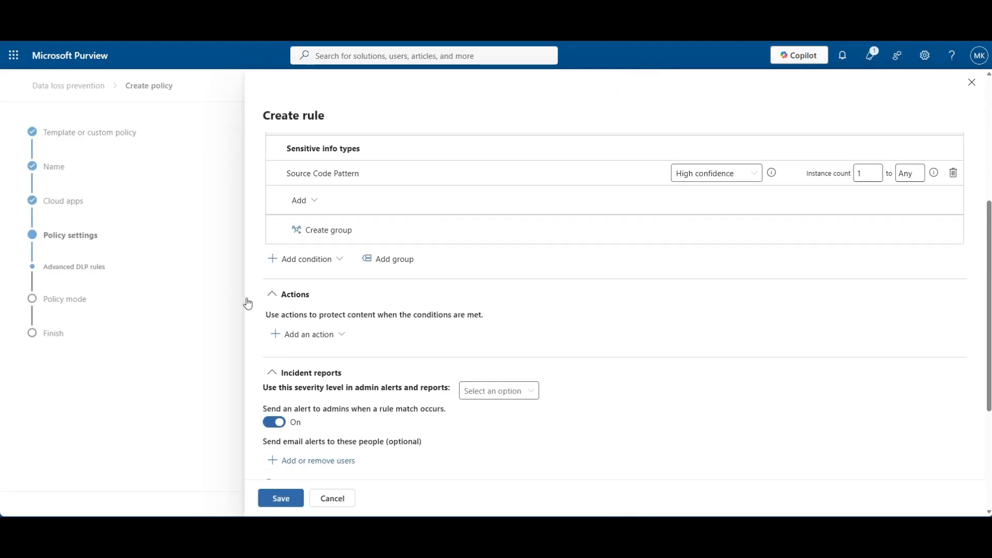
{"action": "left_click", "coordinate": [332, 341]}
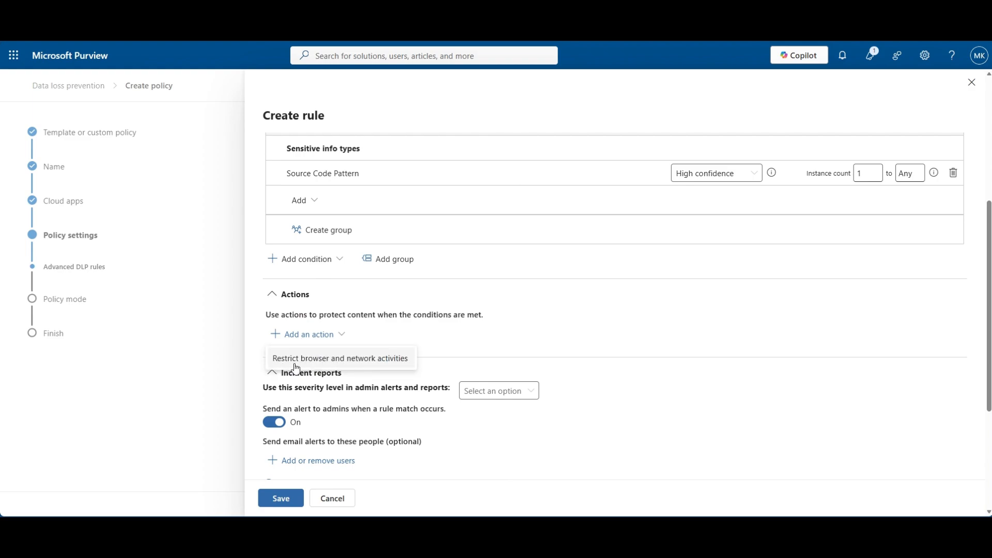
{"action": "left_click", "coordinate": [369, 359]}
{"action": "left_click", "coordinate": [290, 410]}
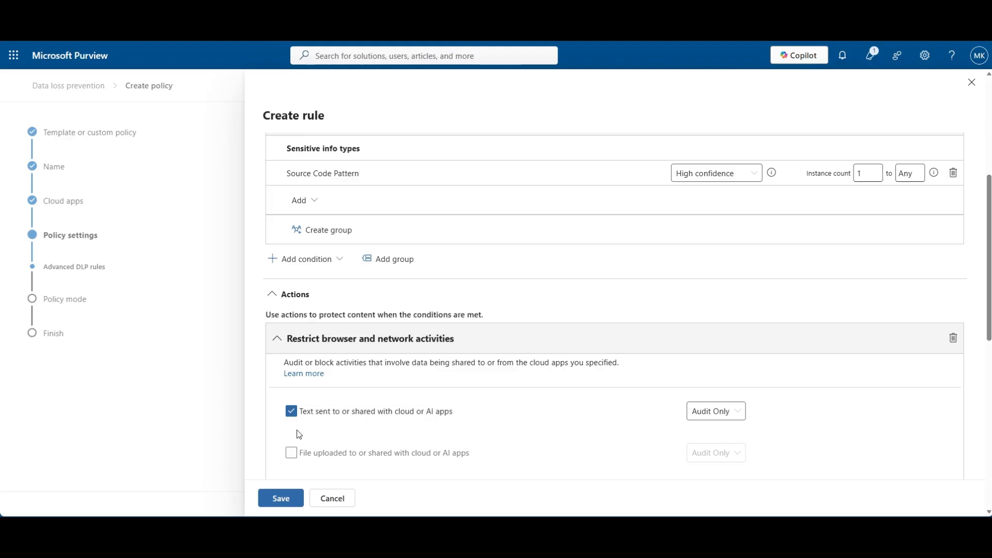
{"action": "left_click", "coordinate": [292, 453]}
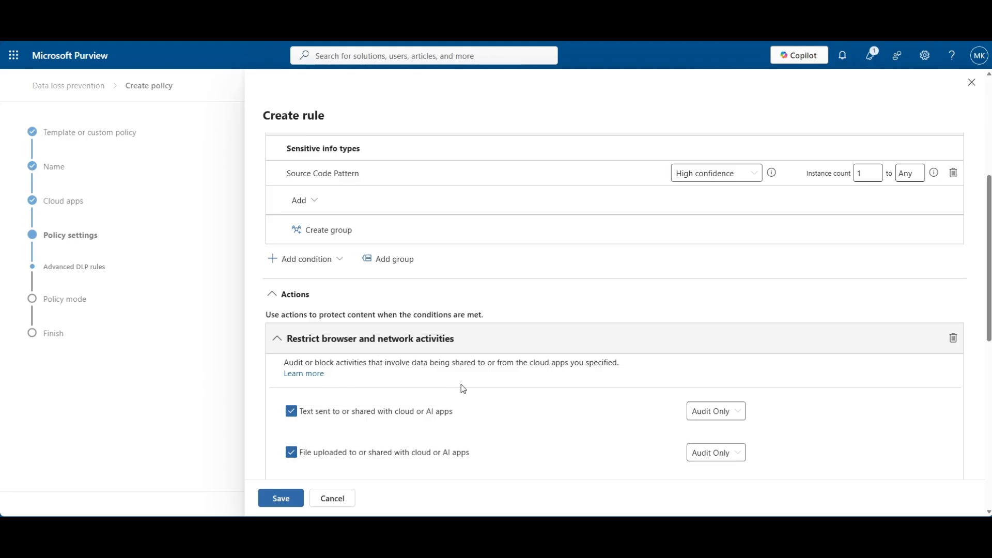
Step: Set both the text-sent and file-upload activities to Block
{"action": "scroll", "coordinate": [735, 289], "scroll_direction": "down", "scroll_amount": 2}
{"action": "left_click", "coordinate": [715, 306]}
{"action": "left_click", "coordinate": [718, 343]}
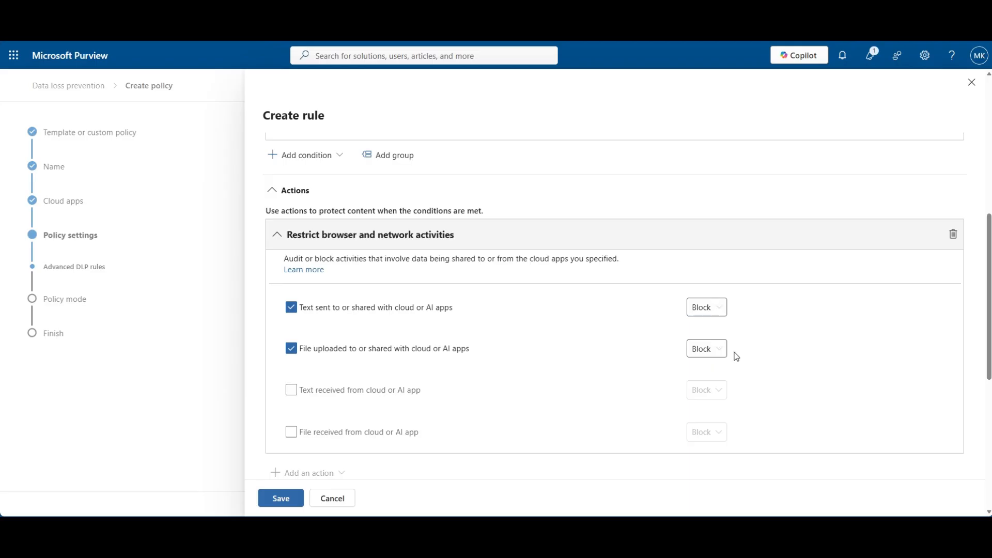
{"action": "left_click", "coordinate": [706, 349]}
{"action": "left_click", "coordinate": [708, 388]}
Step: Leave the incident report and additional options at their defaults and save the rule
{"action": "scroll", "coordinate": [553, 379], "scroll_direction": "down", "scroll_amount": 4}
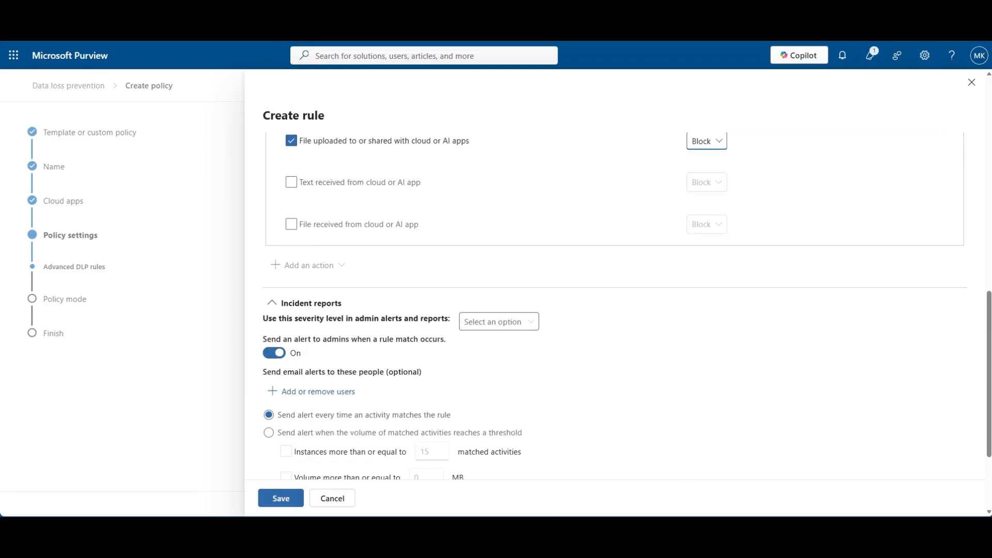
{"action": "scroll", "coordinate": [356, 344], "scroll_direction": "down", "scroll_amount": 3}
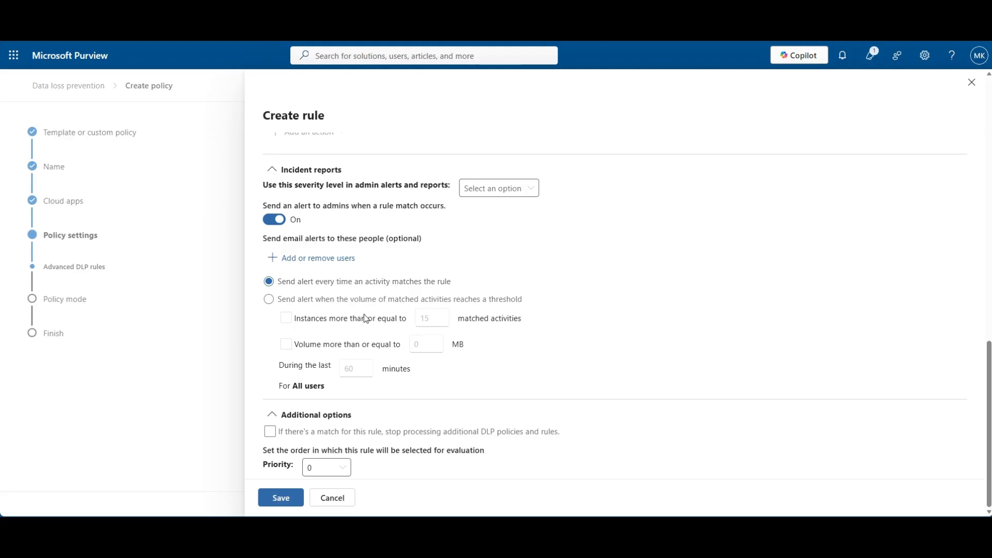
{"action": "scroll", "coordinate": [356, 314], "scroll_direction": "up", "scroll_amount": 2}
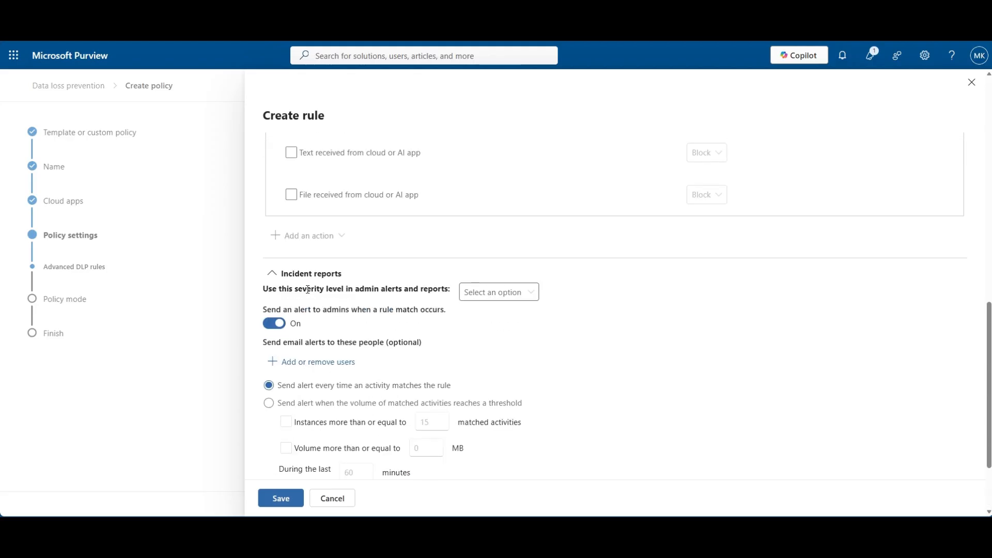
{"action": "left_click", "coordinate": [505, 297]}
{"action": "left_click", "coordinate": [509, 293]}
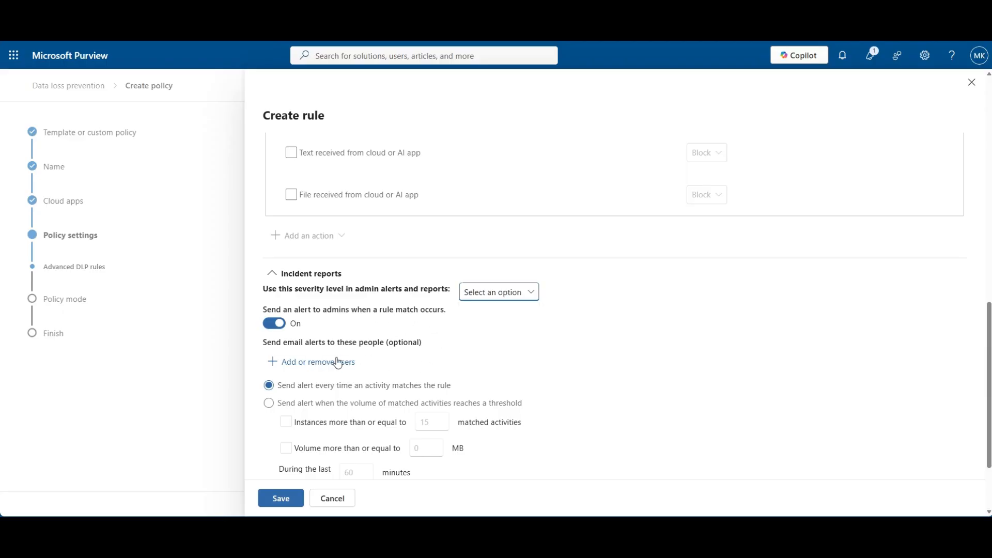
{"action": "scroll", "coordinate": [336, 403], "scroll_direction": "down", "scroll_amount": 2}
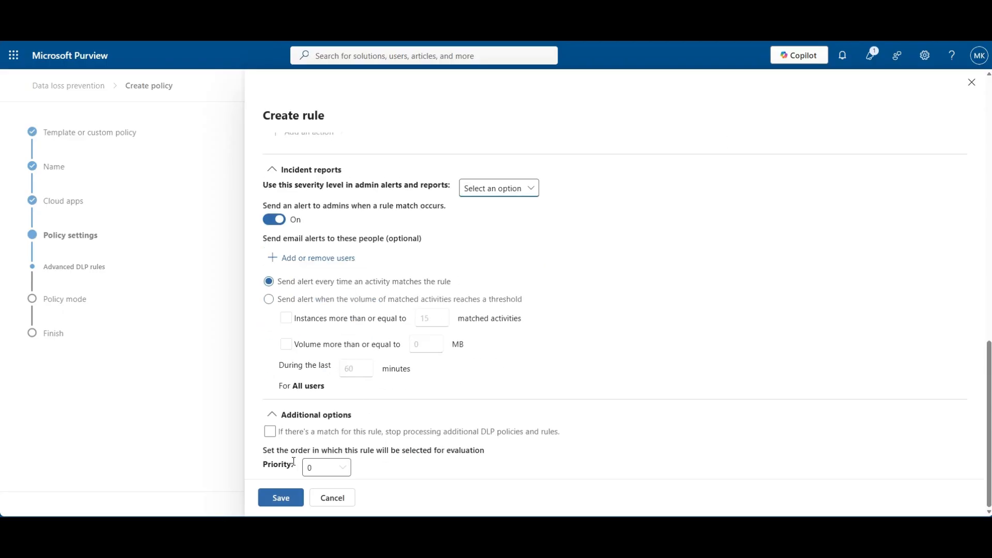
{"action": "left_click", "coordinate": [281, 497]}
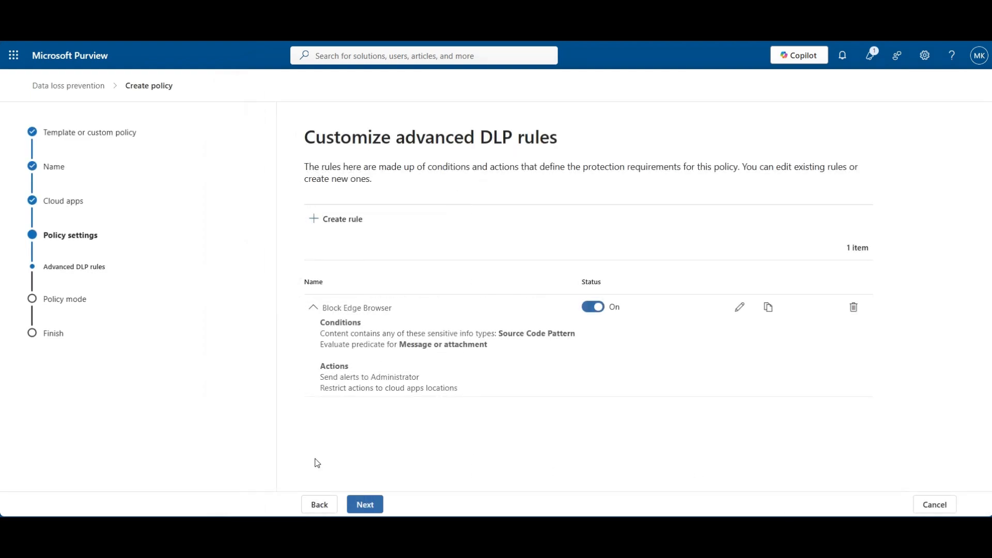
Step: Set the policy mode to "Turn the policy on immediately" and continue to the review page
{"action": "left_click", "coordinate": [371, 503]}
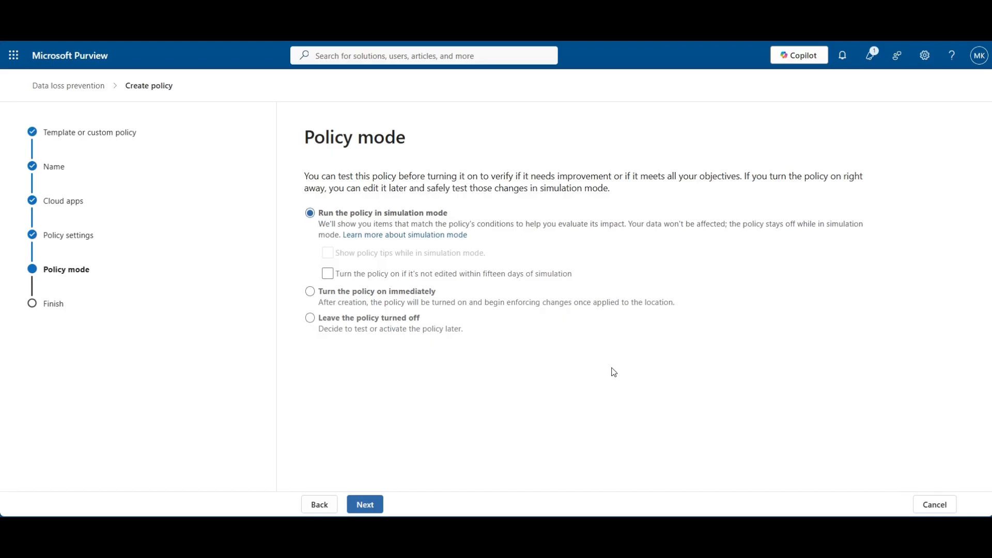
{"action": "left_click", "coordinate": [351, 292]}
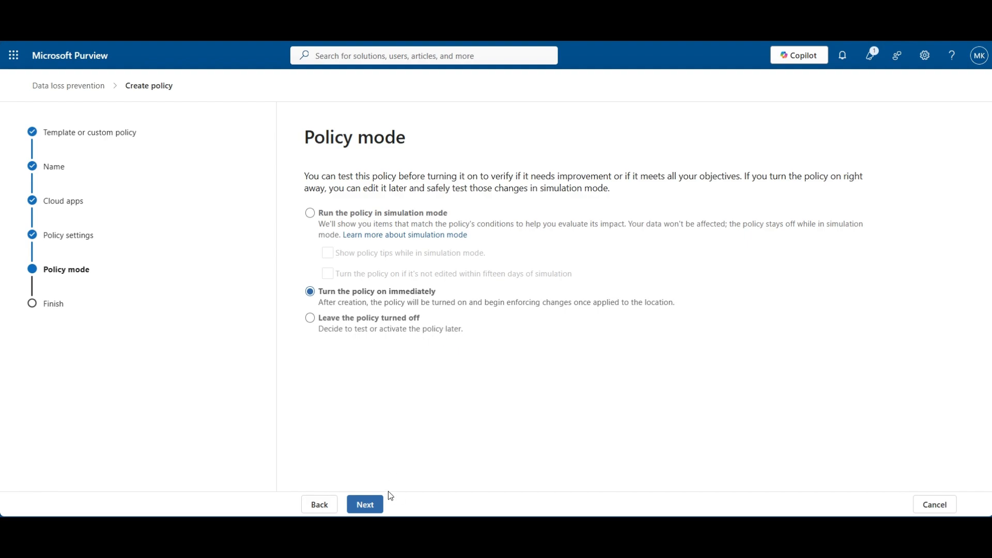
{"action": "left_click", "coordinate": [376, 505]}
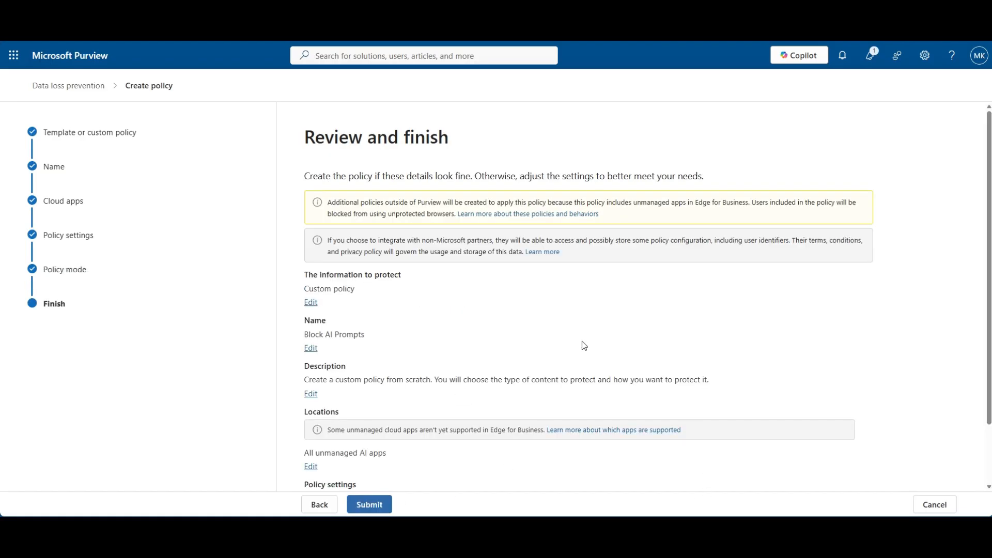
Step: Review the policy summary and cancel the policy creation without saving
{"action": "scroll", "coordinate": [625, 310], "scroll_direction": "down", "scroll_amount": 2}
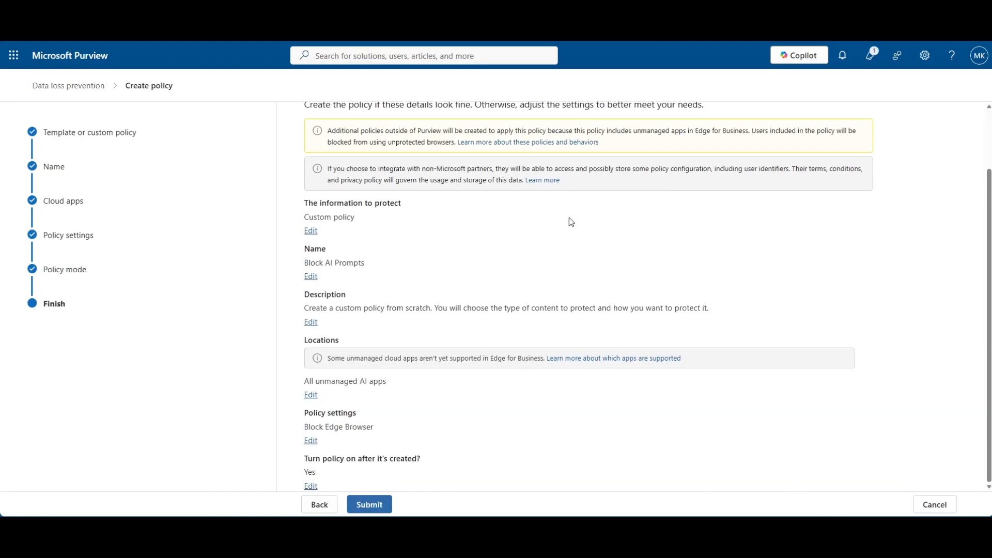
{"action": "scroll", "coordinate": [594, 274], "scroll_direction": "up", "scroll_amount": 2}
{"action": "scroll", "coordinate": [645, 298], "scroll_direction": "down", "scroll_amount": 2}
{"action": "left_click", "coordinate": [935, 505]}
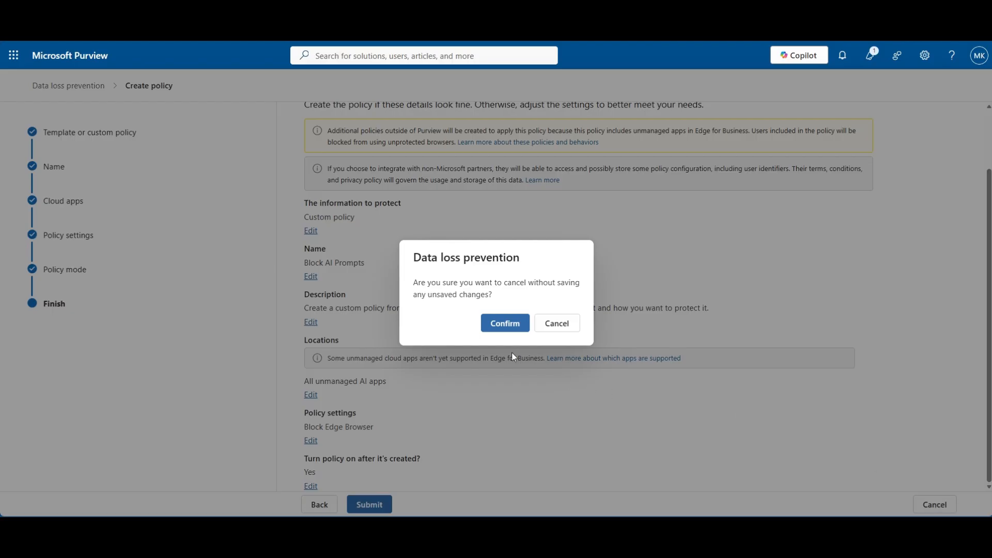
{"action": "left_click", "coordinate": [509, 325]}
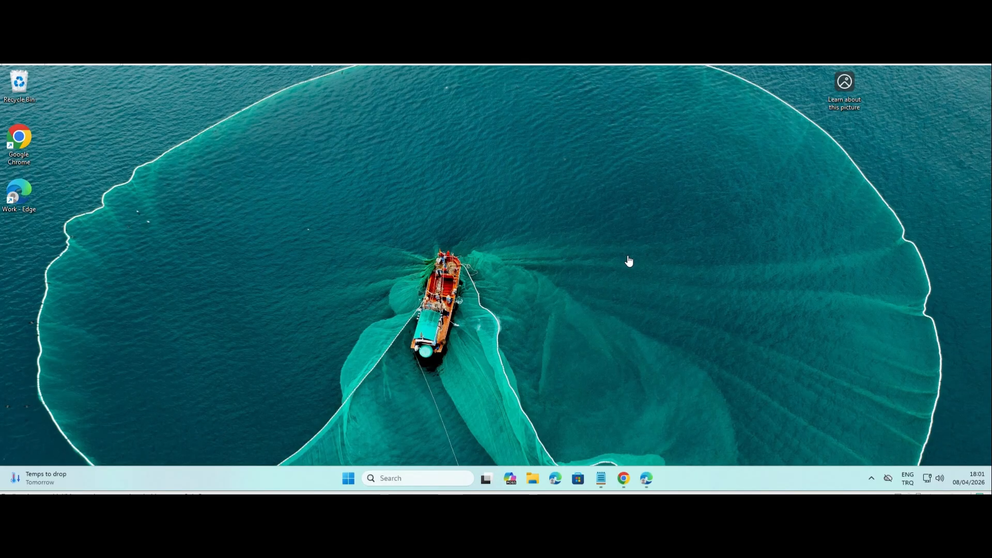
Step: Switch to Google Chrome, search for chatgpt and try to open chatgpt.com
{"action": "left_click", "coordinate": [621, 480]}
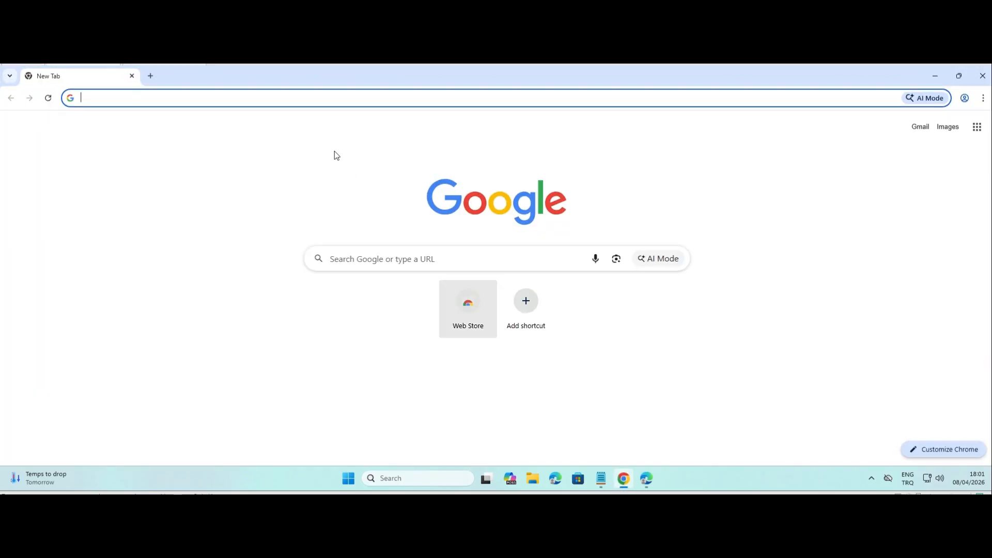
{"action": "left_click", "coordinate": [408, 262]}
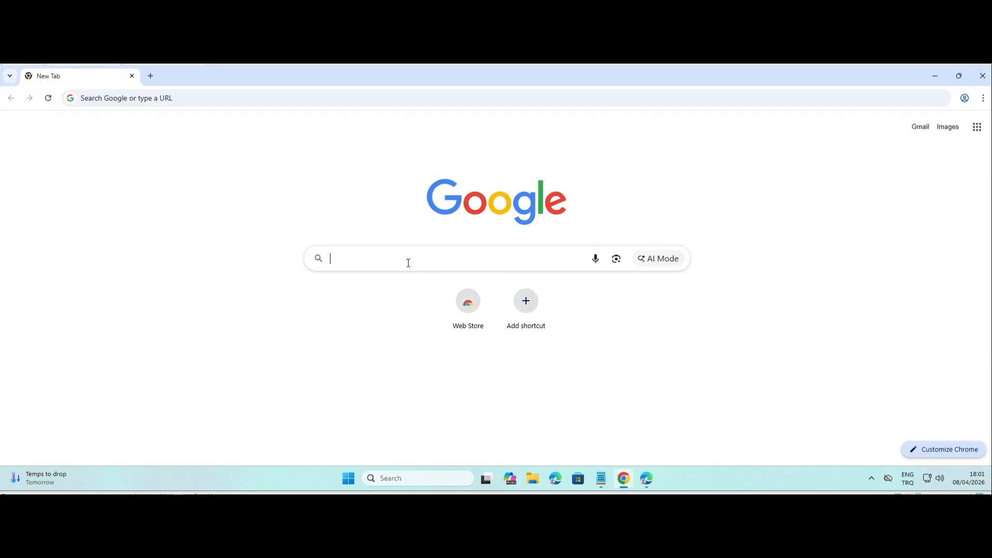
{"action": "key", "text": "Down"}
{"action": "key", "text": "Return"}
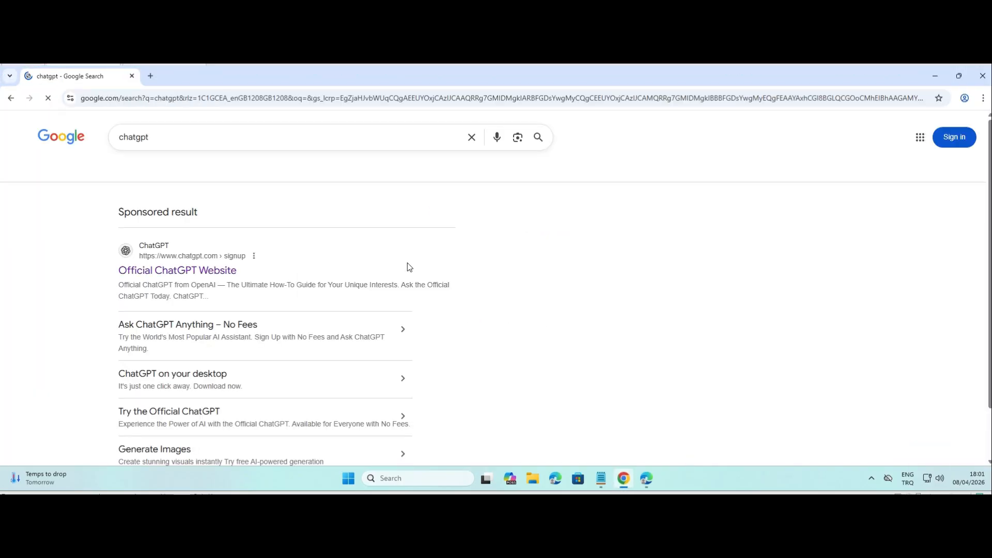
{"action": "scroll", "coordinate": [222, 285], "scroll_direction": "down", "scroll_amount": 5}
{"action": "scroll", "coordinate": [222, 284], "scroll_direction": "down", "scroll_amount": 2}
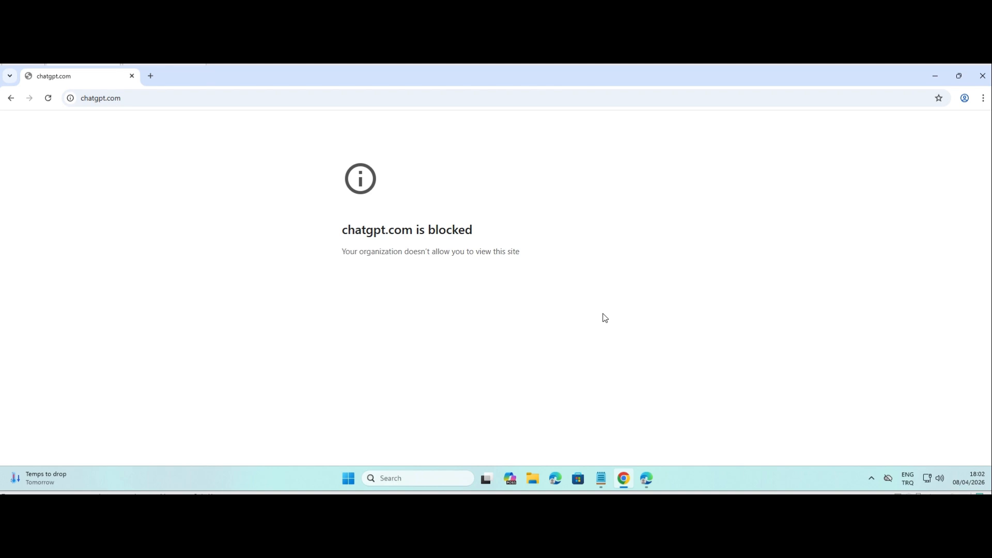
Step: Search for gemini and try to open the Google Gemini site
{"action": "left_click", "coordinate": [155, 105]}
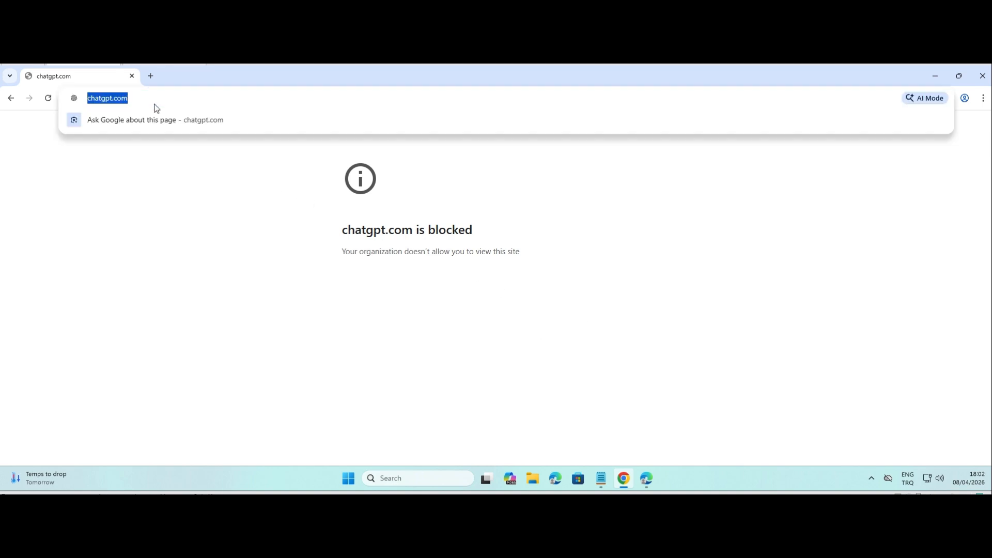
{"action": "type", "text": "gemini"}
{"action": "key", "text": "Return"}
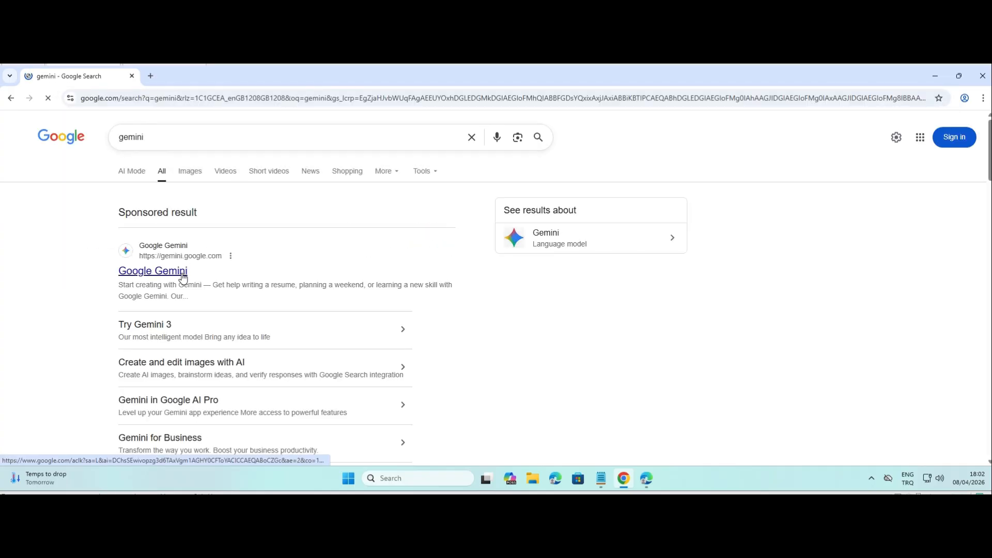
{"action": "left_click", "coordinate": [182, 274]}
Step: Try to open claude.ai in the same browser tab
{"action": "left_click", "coordinate": [237, 98]}
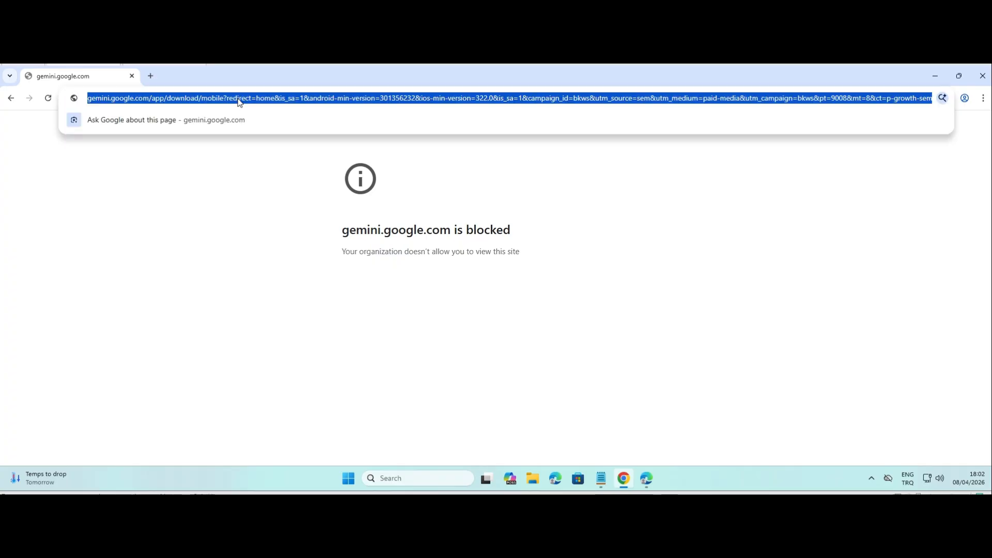
{"action": "type", "text": "clau"}
{"action": "key", "text": "Return"}
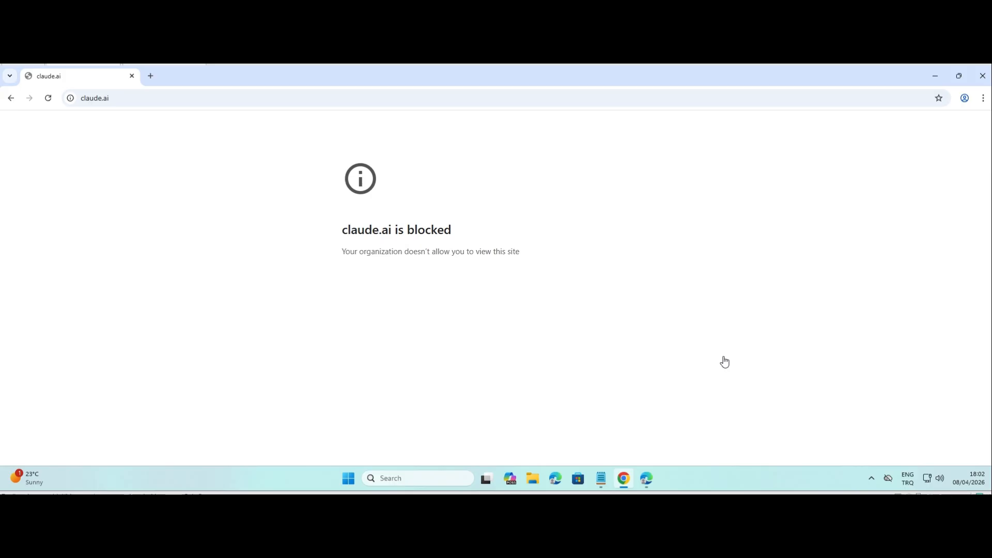
Step: Switch to Microsoft Edge, open chatgpt.com and send the message "hi"
{"action": "left_click", "coordinate": [647, 480]}
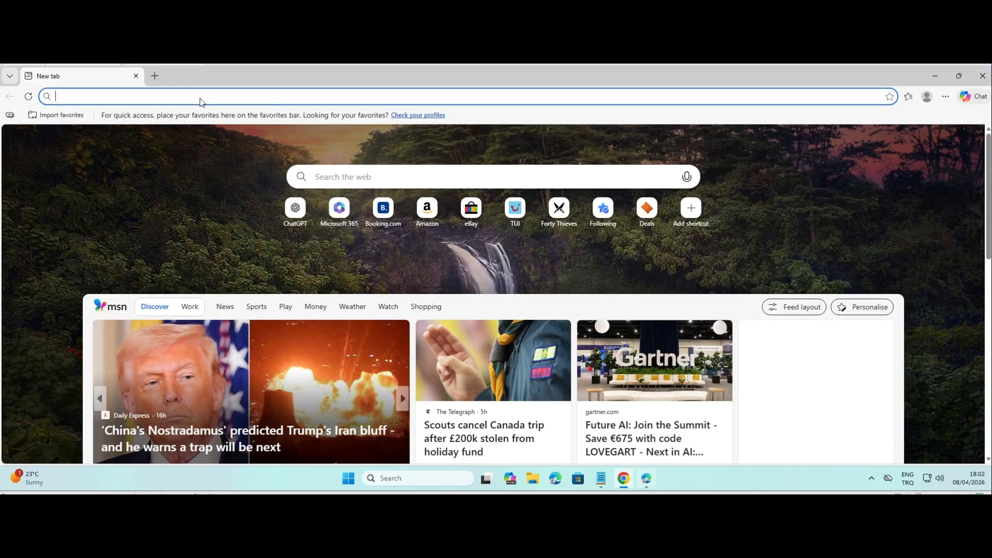
{"action": "left_click", "coordinate": [200, 99]}
{"action": "type", "text": "chatgpt.com"}
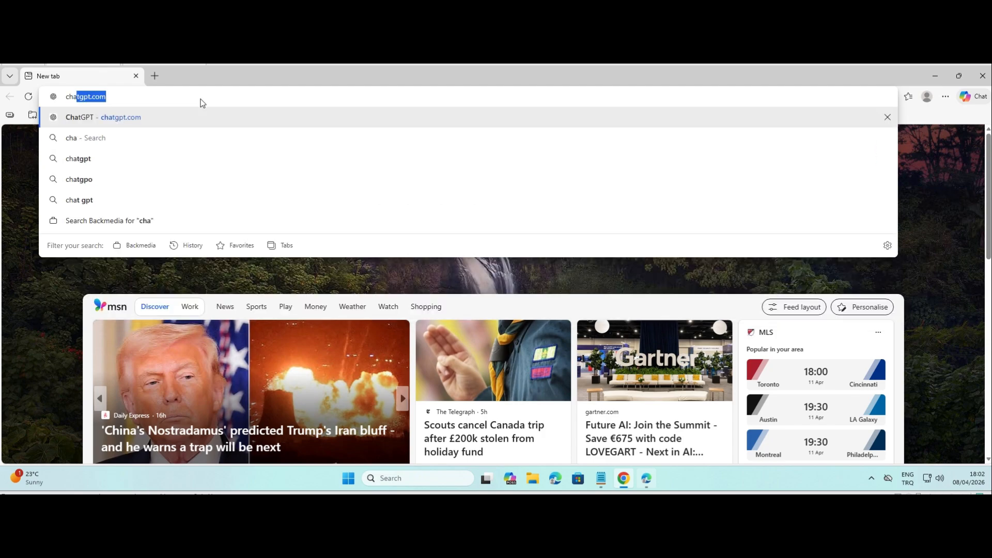
{"action": "key", "text": "Return"}
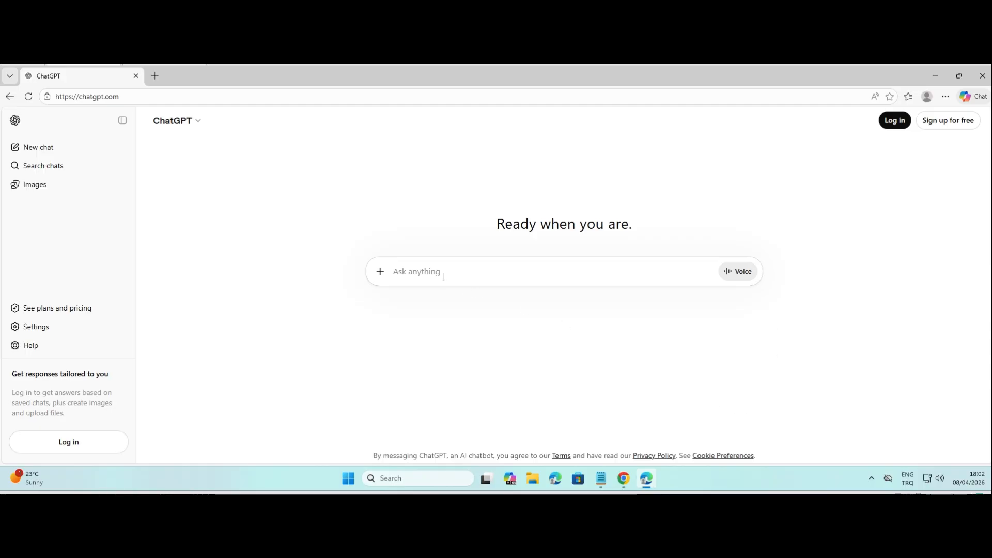
{"action": "type", "text": "hi"}
{"action": "key", "text": "Return"}
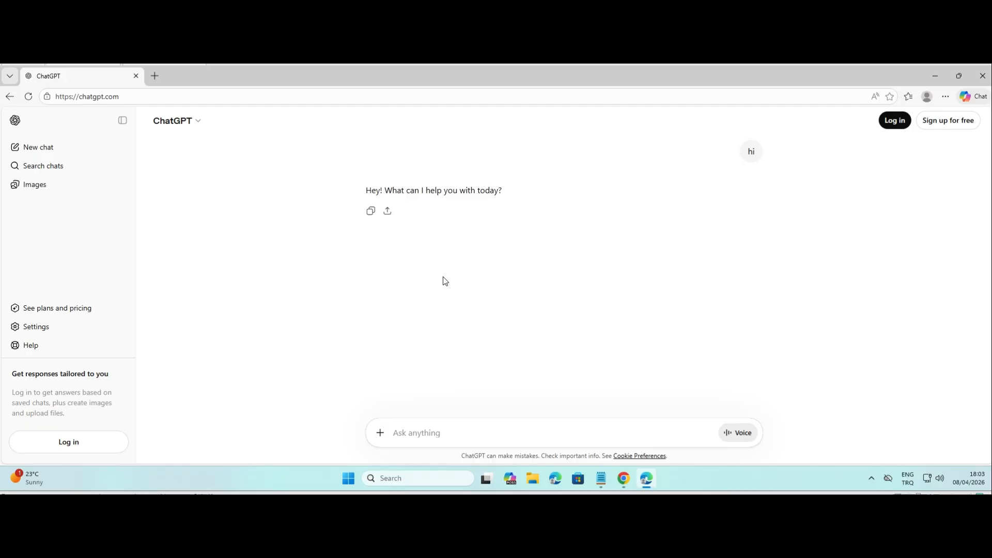
Step: Submit the Notepad prompt asking to optimize the slow get_user_data(user_id) function, including its code, to ChatGPT
{"action": "left_click", "coordinate": [606, 486]}
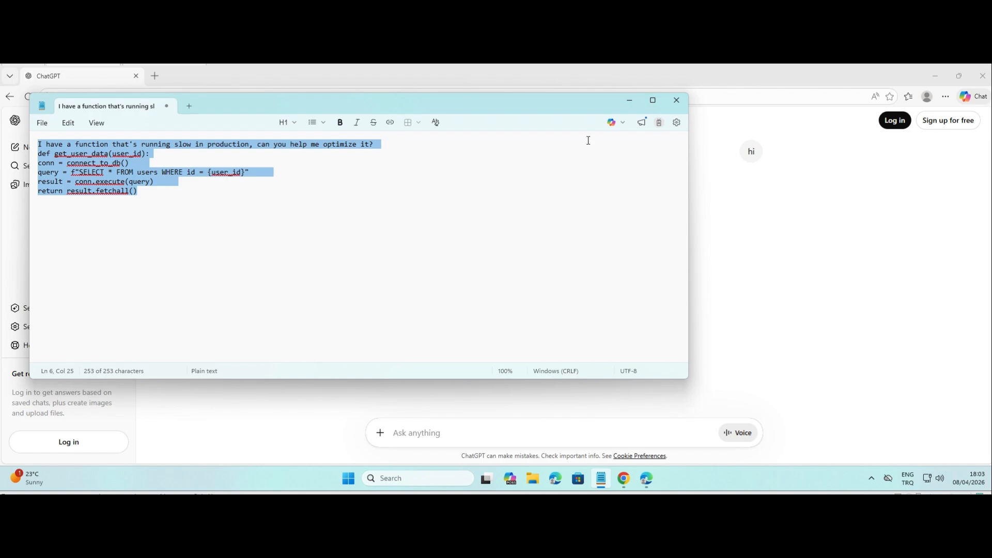
{"action": "left_click", "coordinate": [629, 100]}
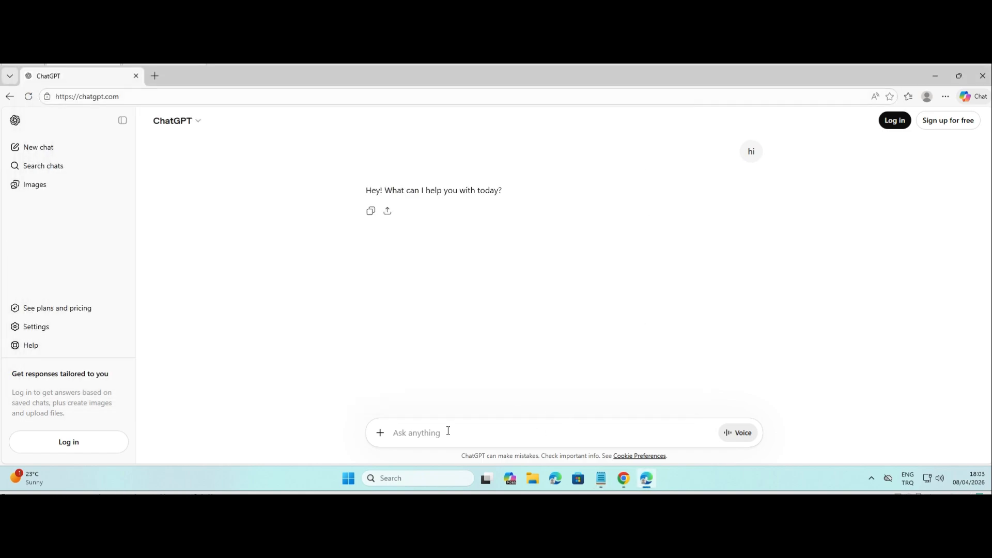
{"action": "type", "text": "I have a function that's running slow in production, can you help me optimize it? def get_user_data(user_id): conn = connect_to_db() query = f\"SELECT * FROM users WHERE id = {user_id}\" result = conn.execute(query) return result.fetchall()"}
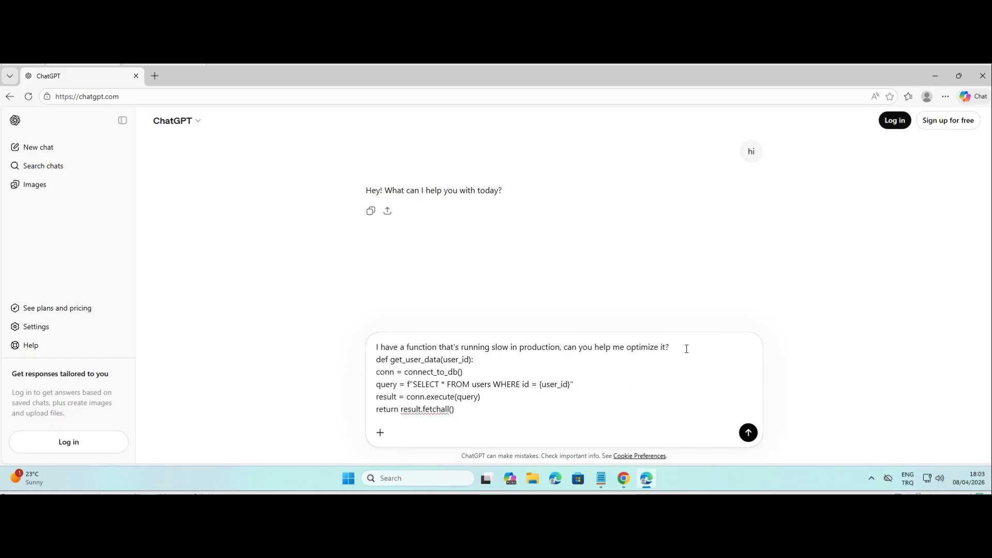
{"action": "left_click", "coordinate": [748, 432]}
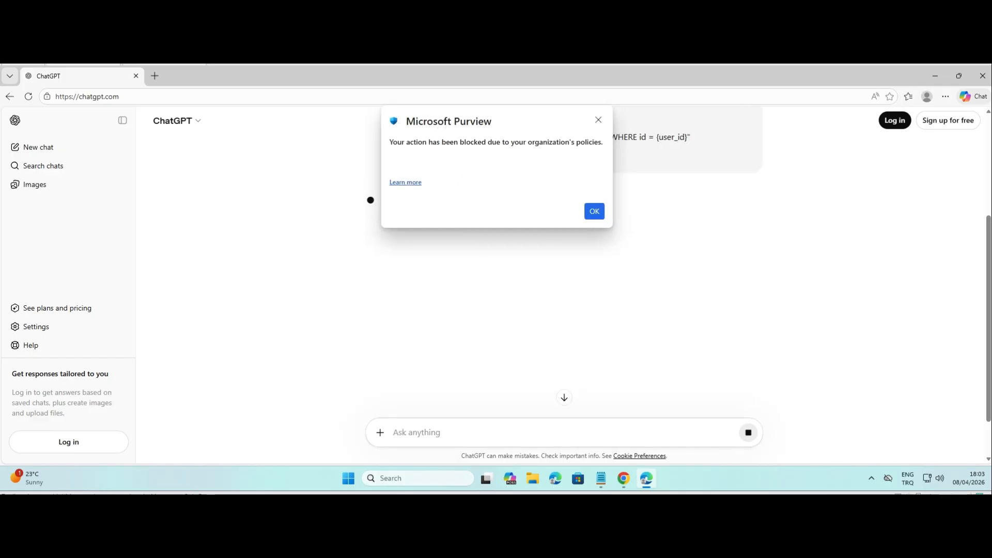